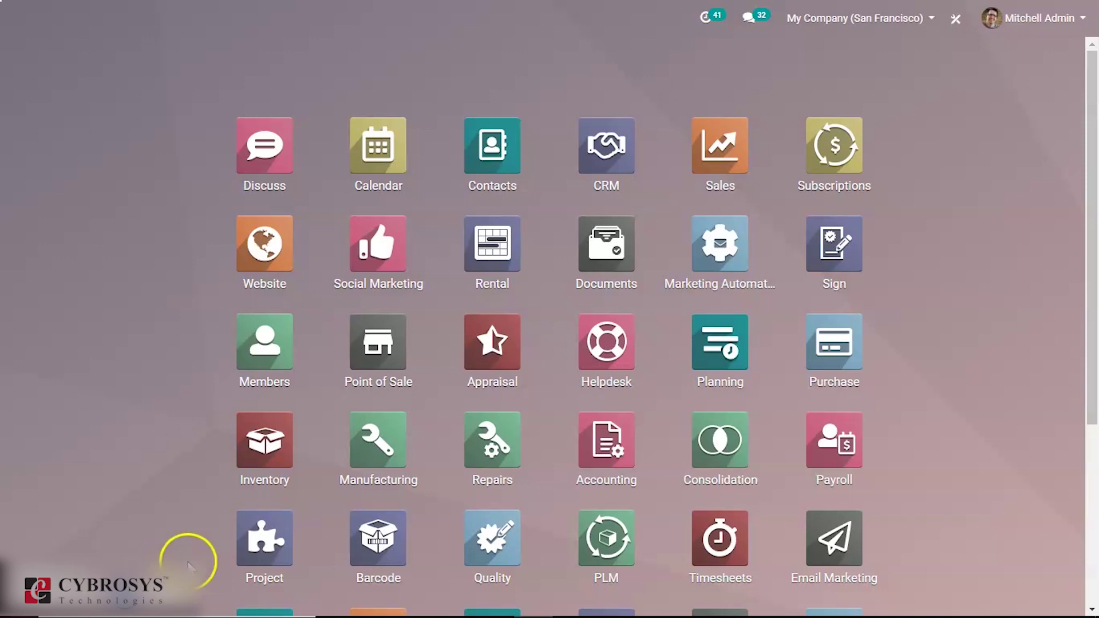
- Open the Manufacturing app's bills of materials and start a new bill of materials
{"action": "left_click", "coordinate": [385, 443]}
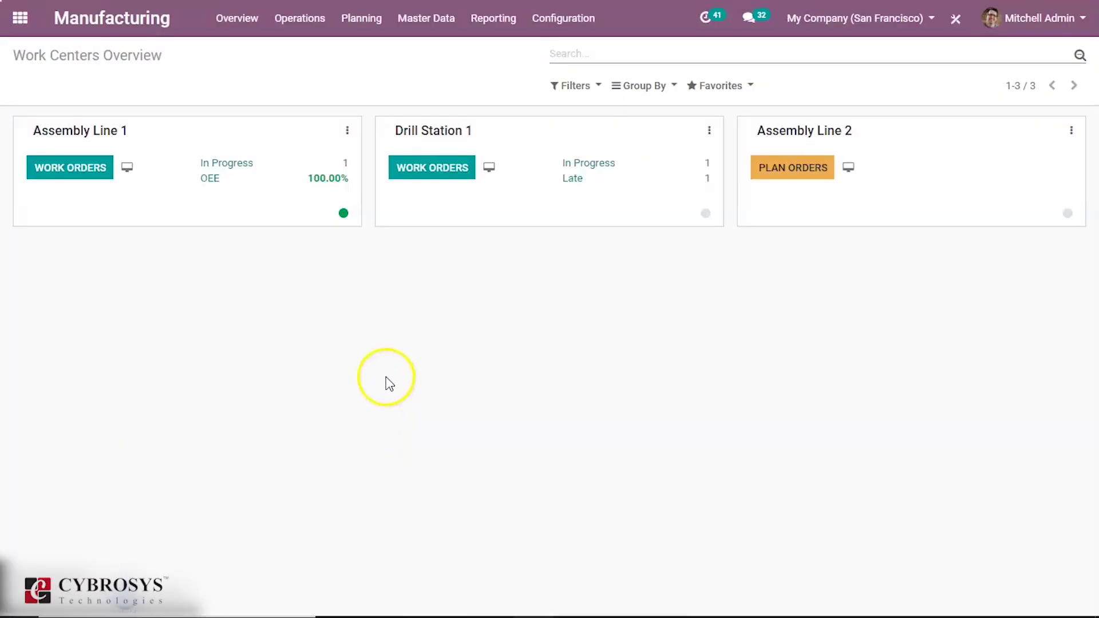
{"action": "left_click", "coordinate": [424, 23]}
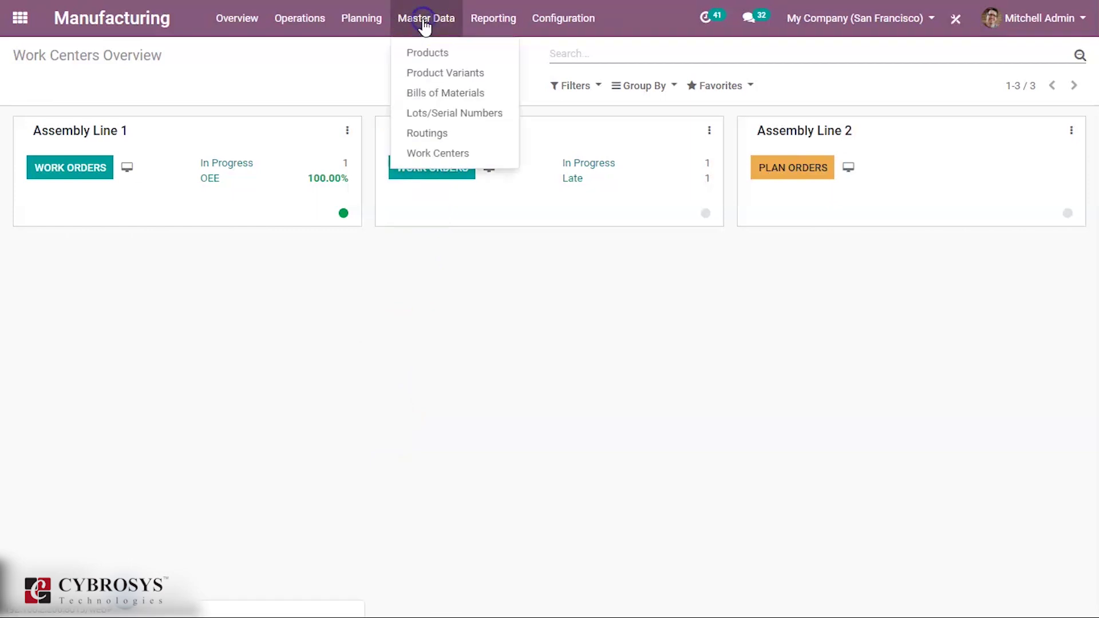
{"action": "left_click", "coordinate": [431, 92]}
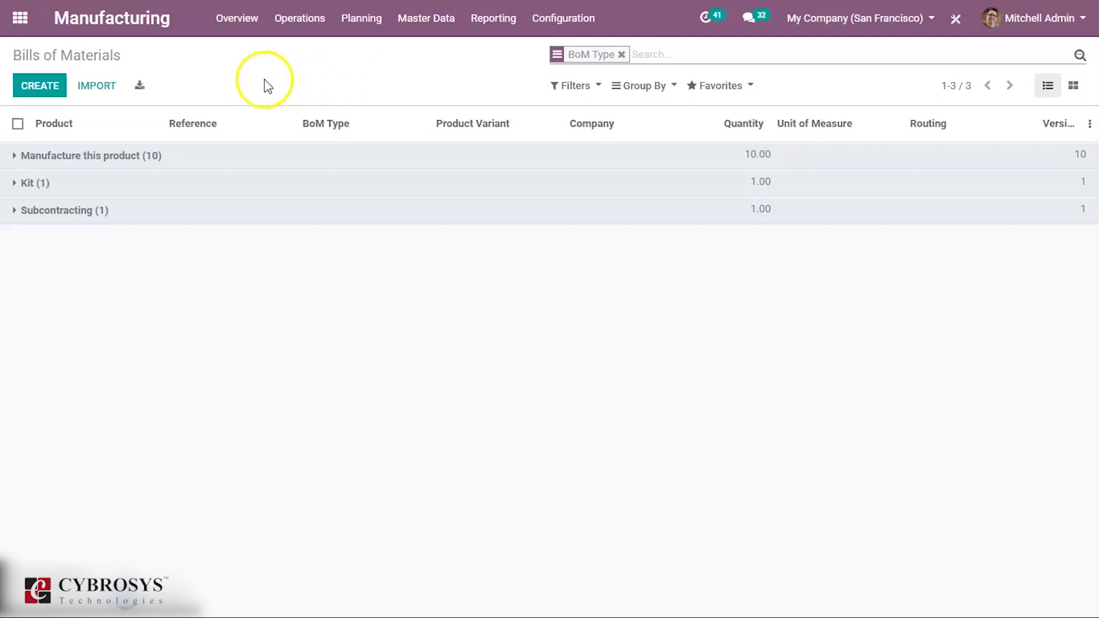
{"action": "left_click", "coordinate": [58, 87]}
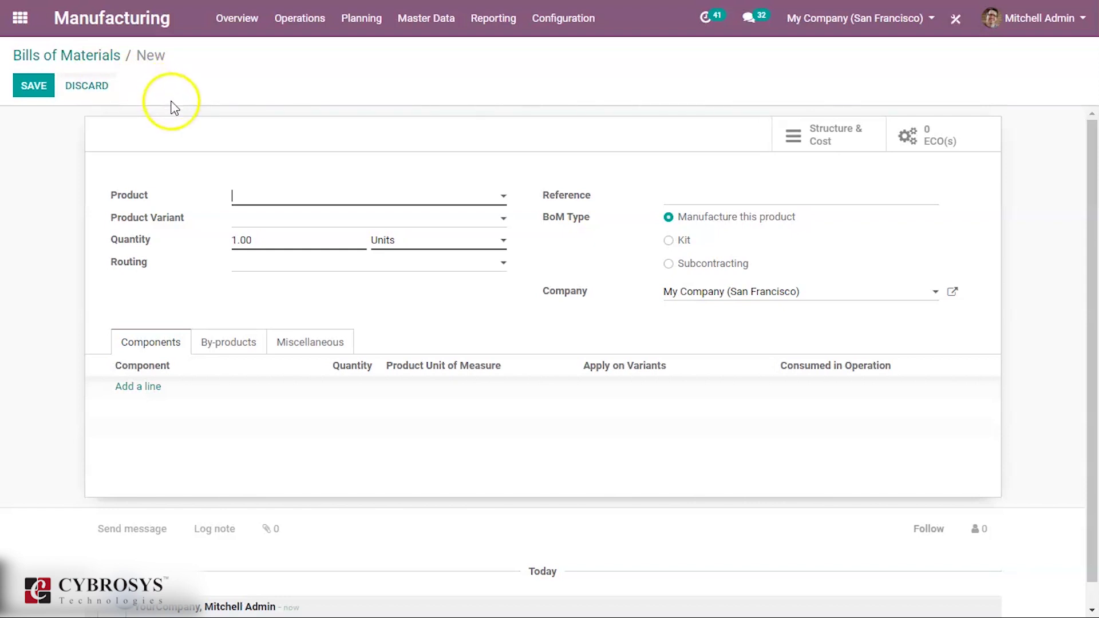
- Choose [FURN_9666] Table (MTO) as the product of the new bill of materials
{"action": "left_click", "coordinate": [325, 201]}
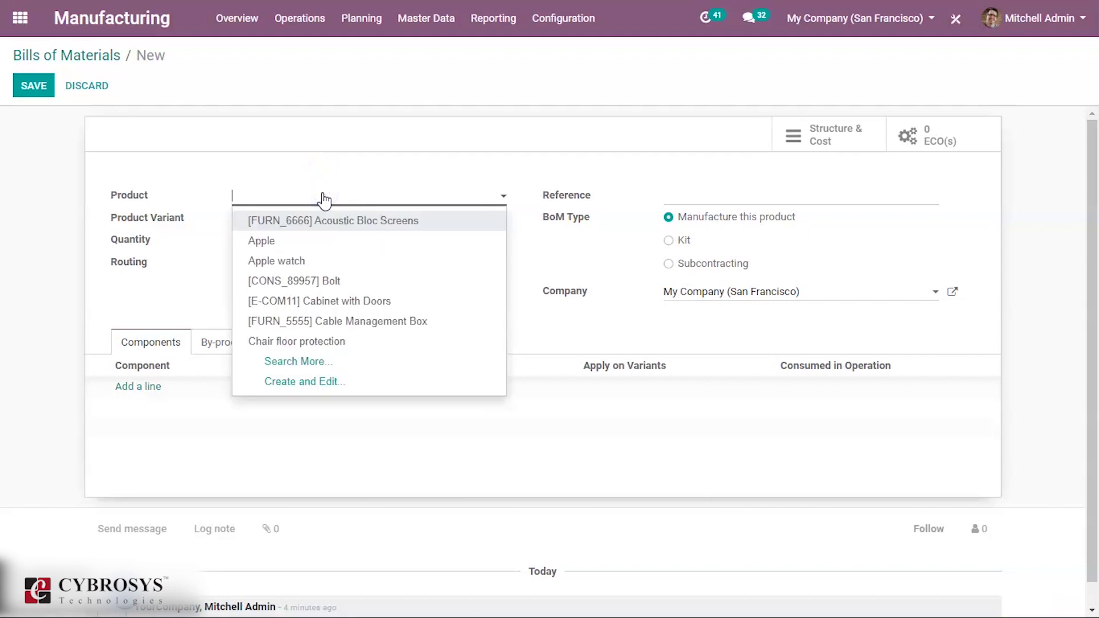
{"action": "type", "text": "ta"}
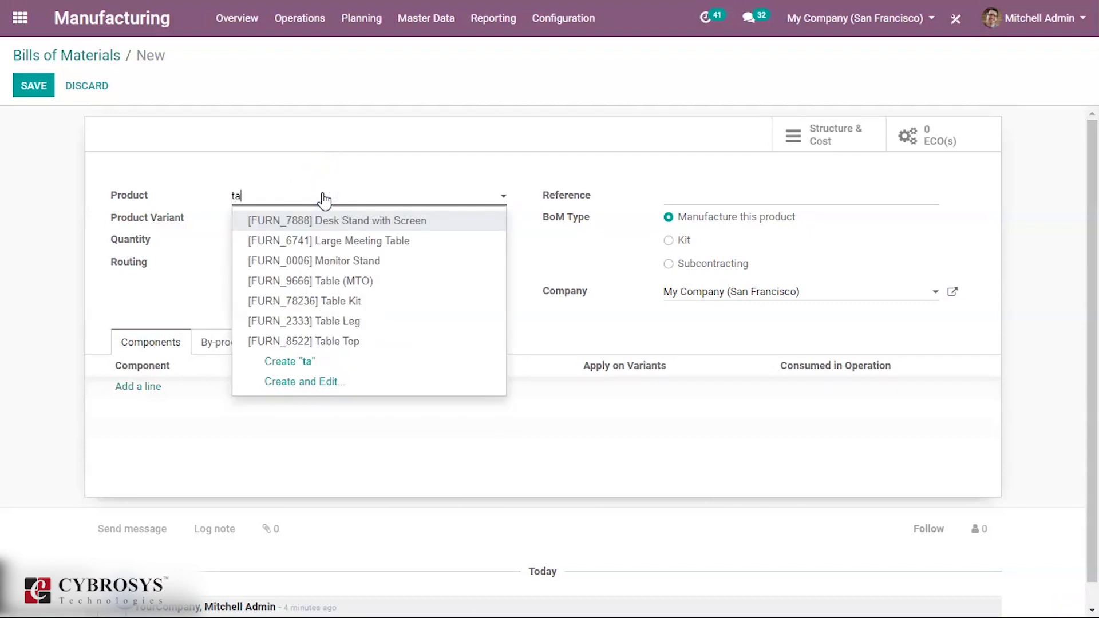
{"action": "left_click", "coordinate": [327, 281]}
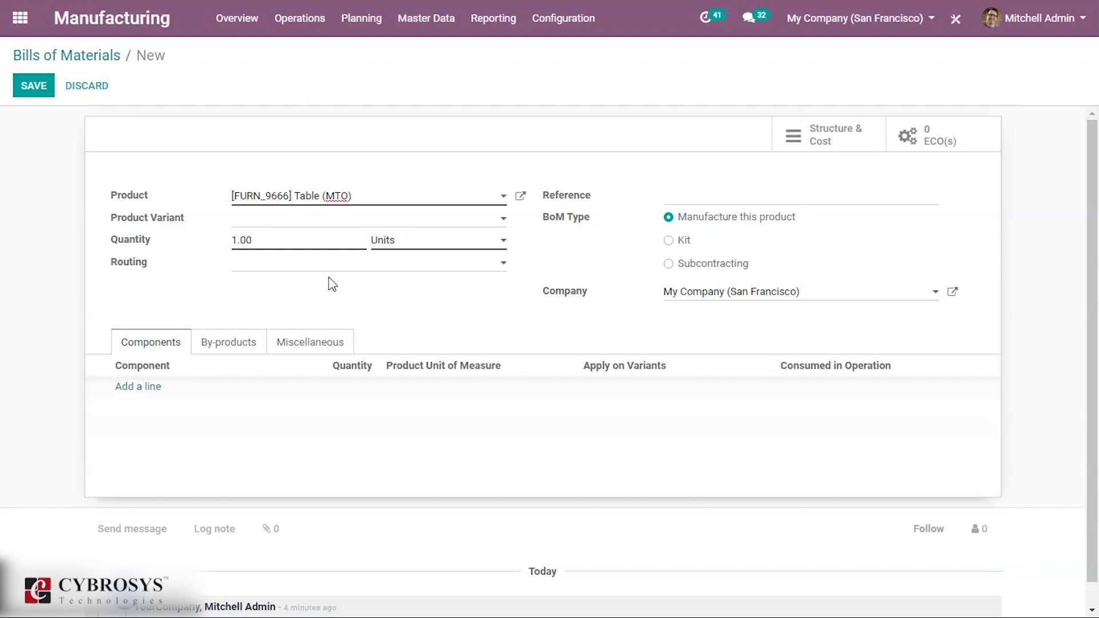
{"action": "left_click", "coordinate": [297, 254]}
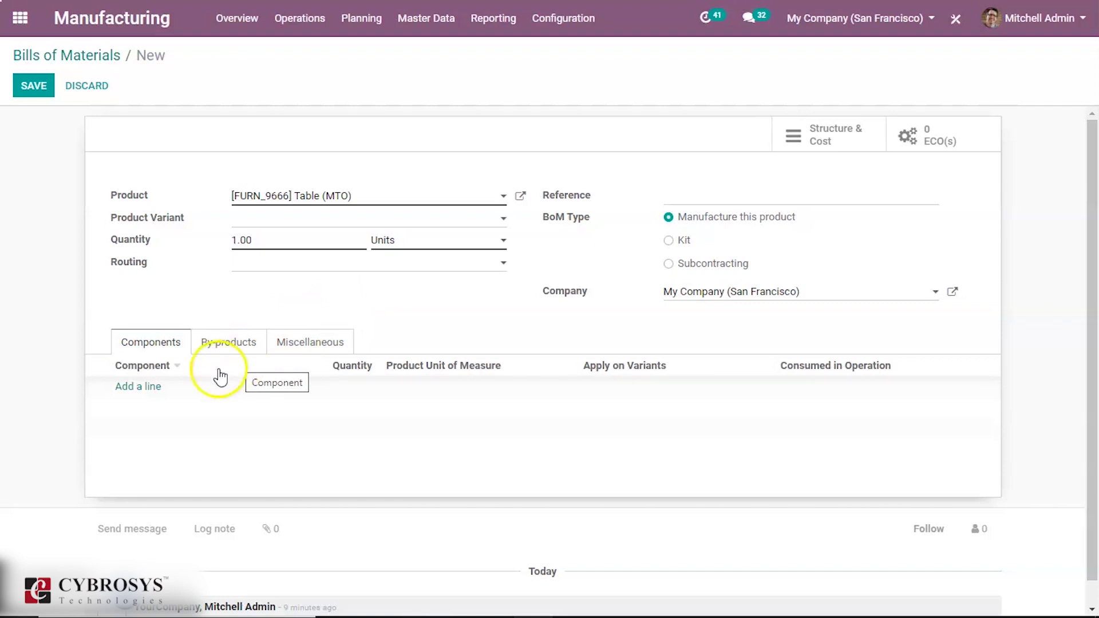
- Add [CONS_25630] Screw as the first component with a quantity of 10 units
{"action": "left_click", "coordinate": [140, 389]}
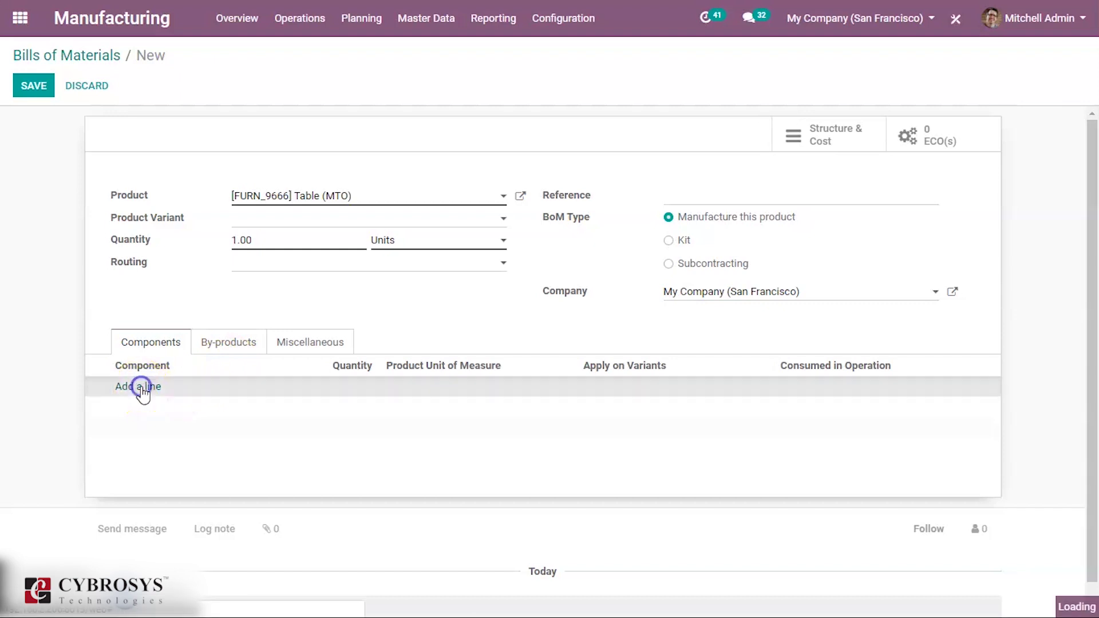
{"action": "left_click", "coordinate": [255, 395]}
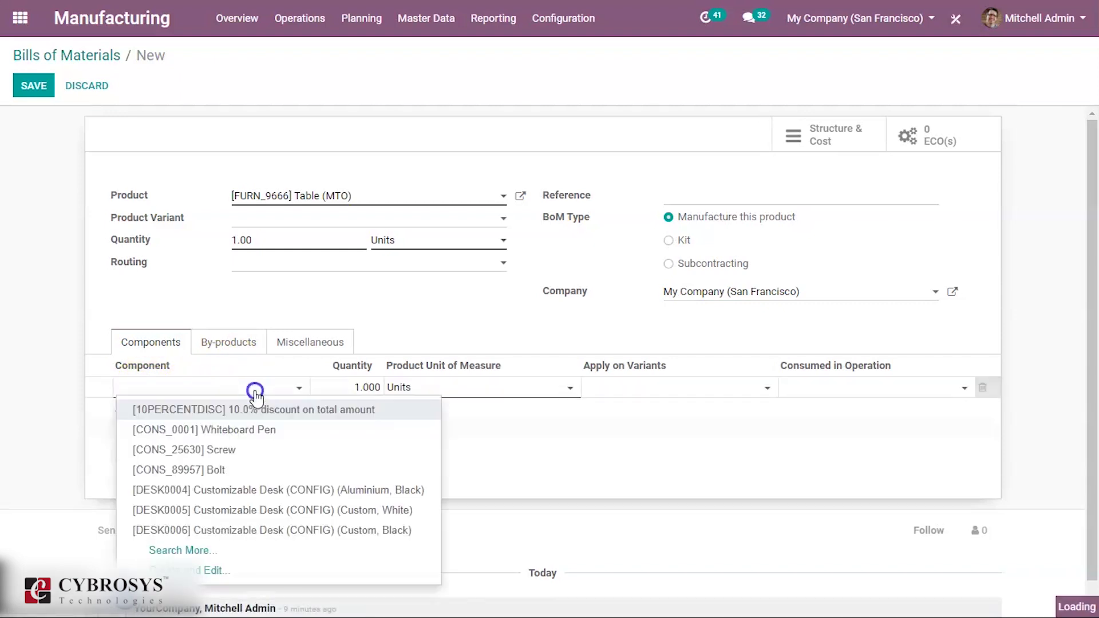
{"action": "left_click", "coordinate": [228, 450]}
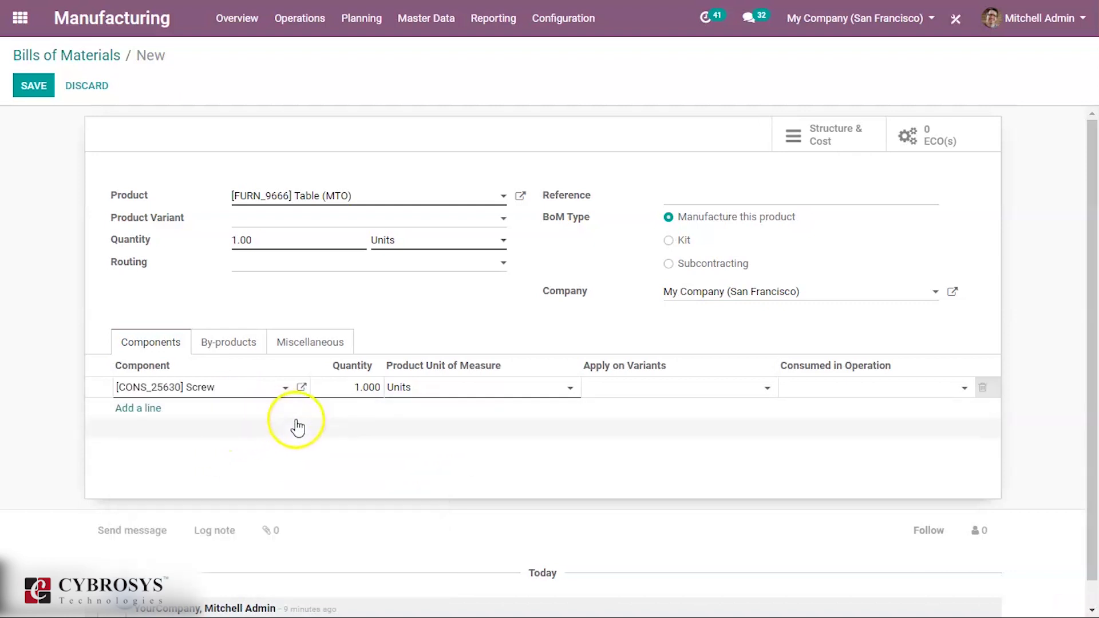
{"action": "left_click_drag", "start_coordinate": [363, 387], "coordinate": [364, 387]}
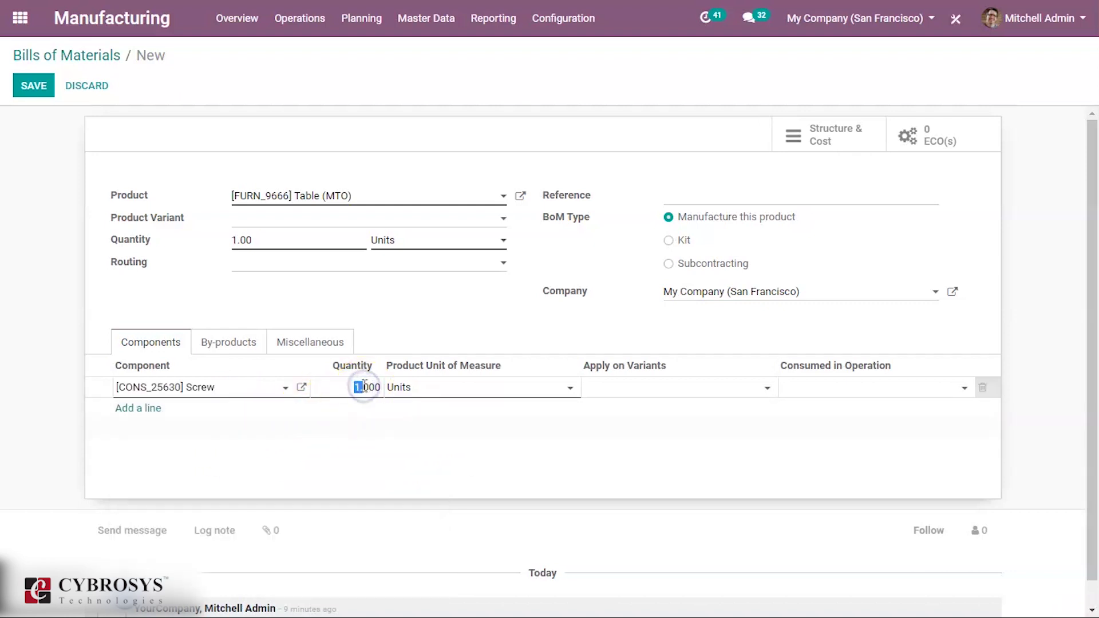
{"action": "type", "text": "10"}
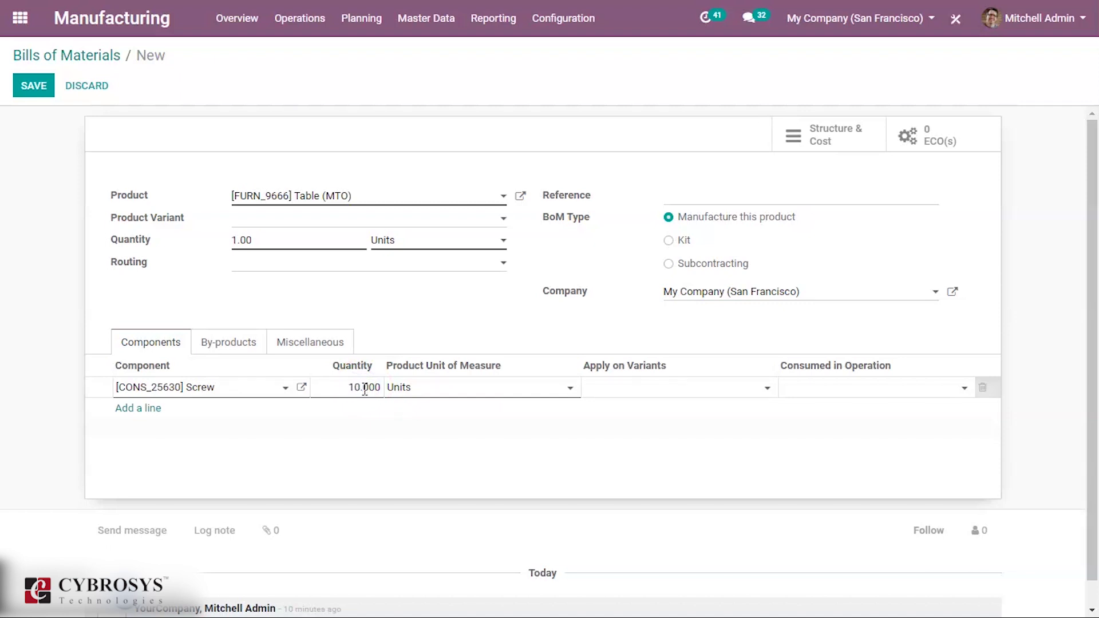
{"action": "left_click", "coordinate": [215, 410]}
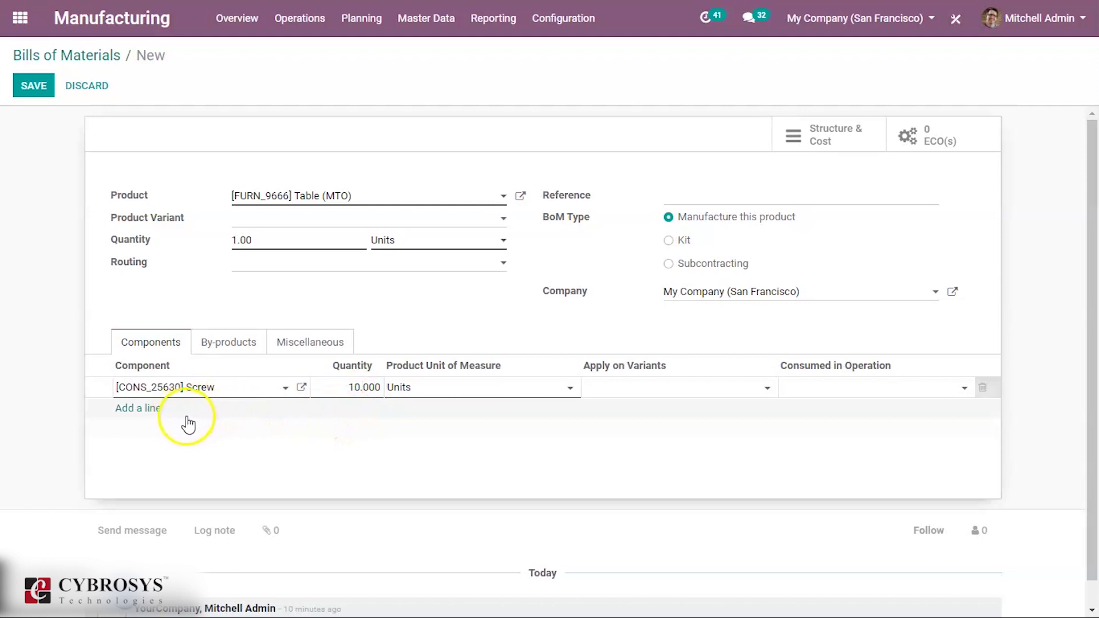
- Add a second component line for [CONS_89957] Bolt with a quantity of 10 units
{"action": "left_click", "coordinate": [155, 411]}
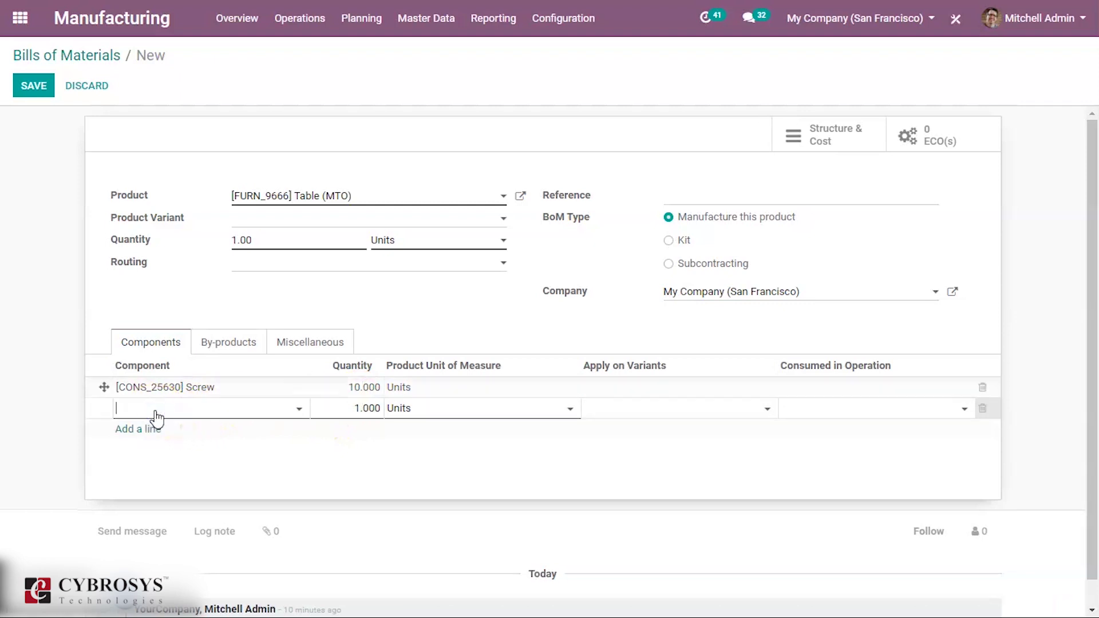
{"action": "left_click", "coordinate": [269, 410]}
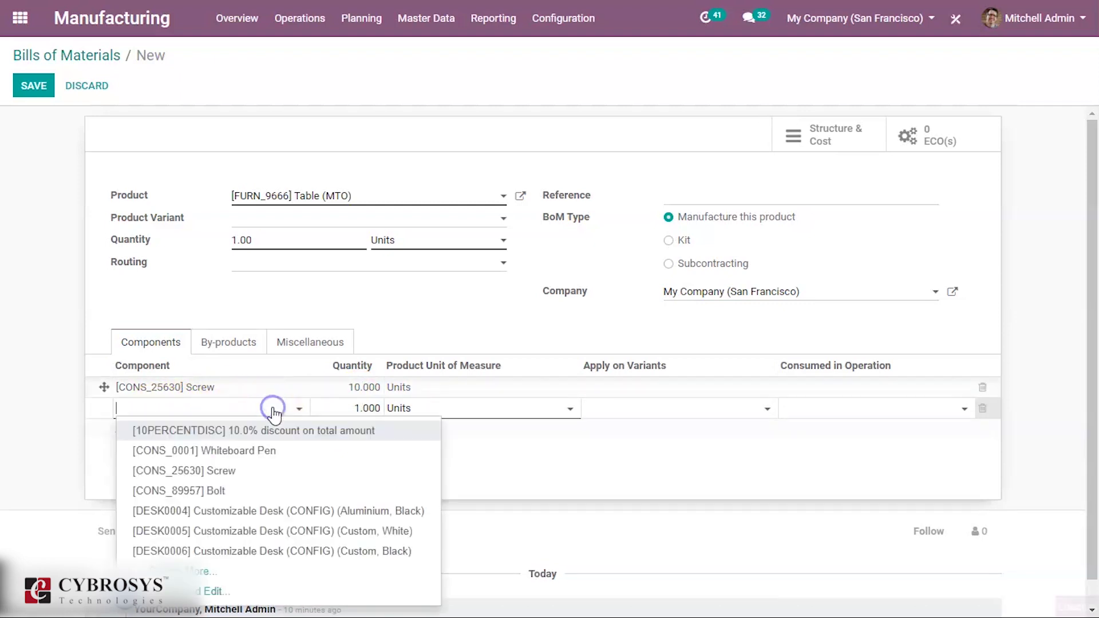
{"action": "left_click", "coordinate": [236, 494]}
{"action": "left_click", "coordinate": [365, 408]}
{"action": "type", "text": "10"}
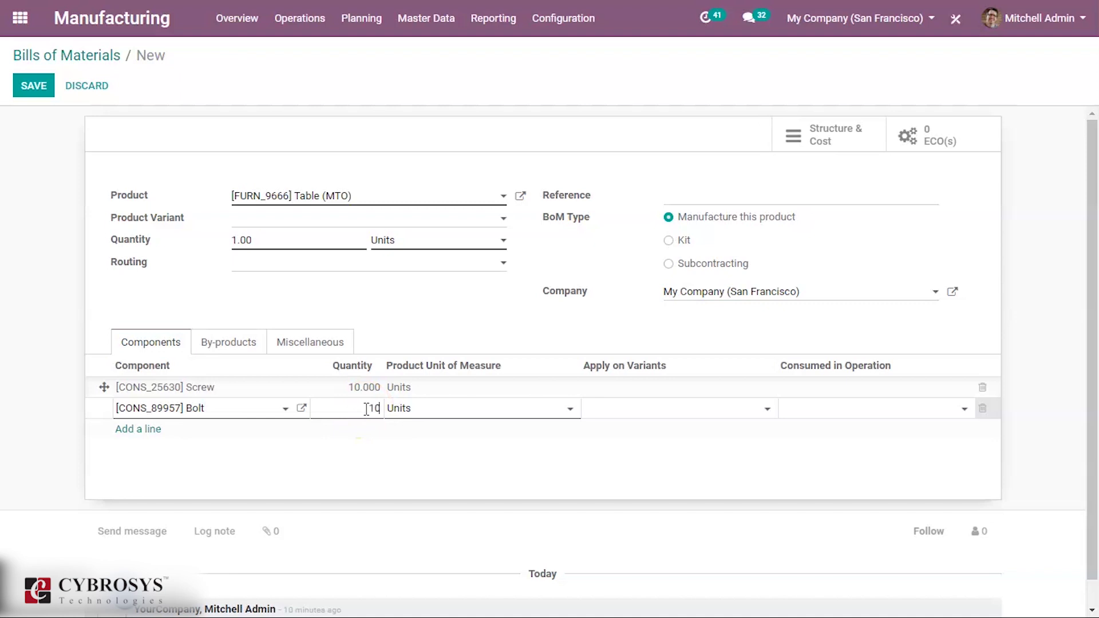
- Add [FURN_8522] Table Top as the third component, keeping the default quantity of 1 unit
{"action": "left_click", "coordinate": [146, 430]}
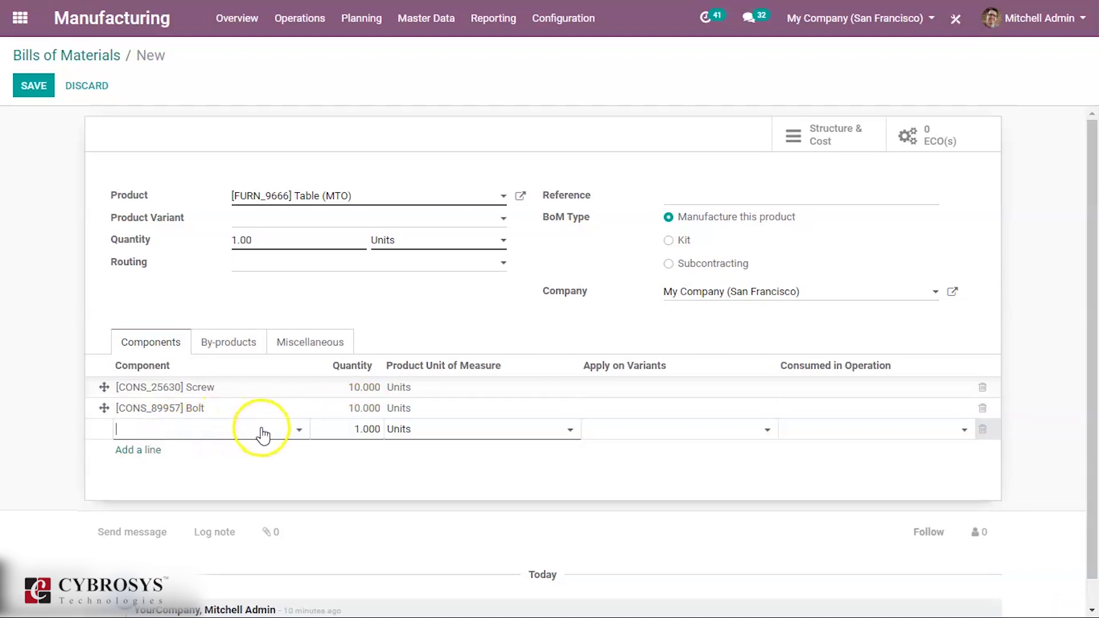
{"action": "type", "text": "table"}
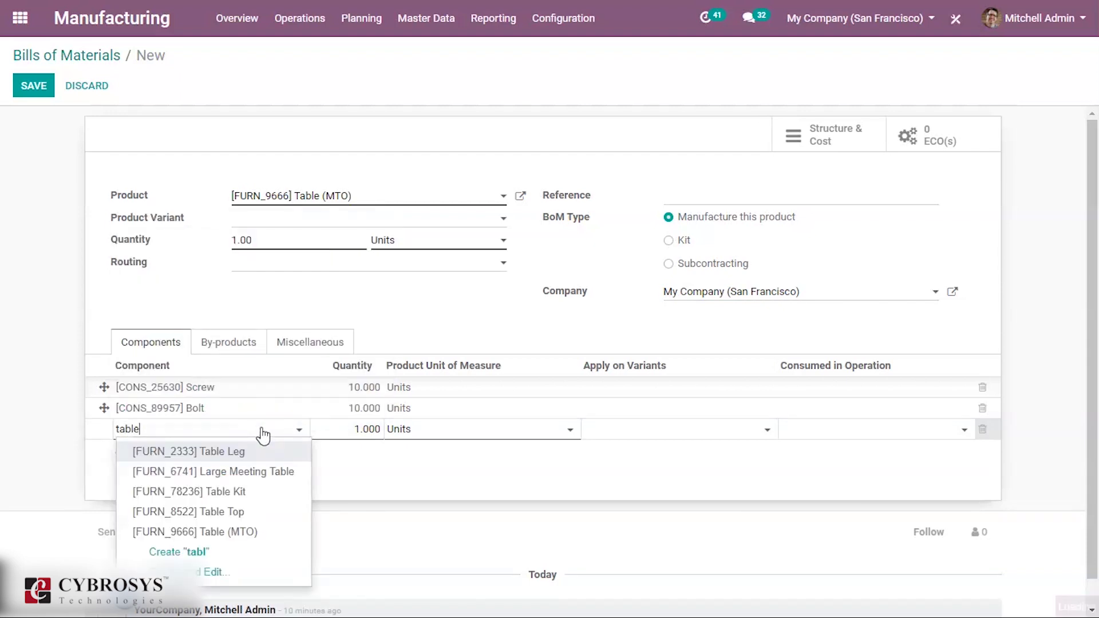
{"action": "left_click", "coordinate": [236, 513]}
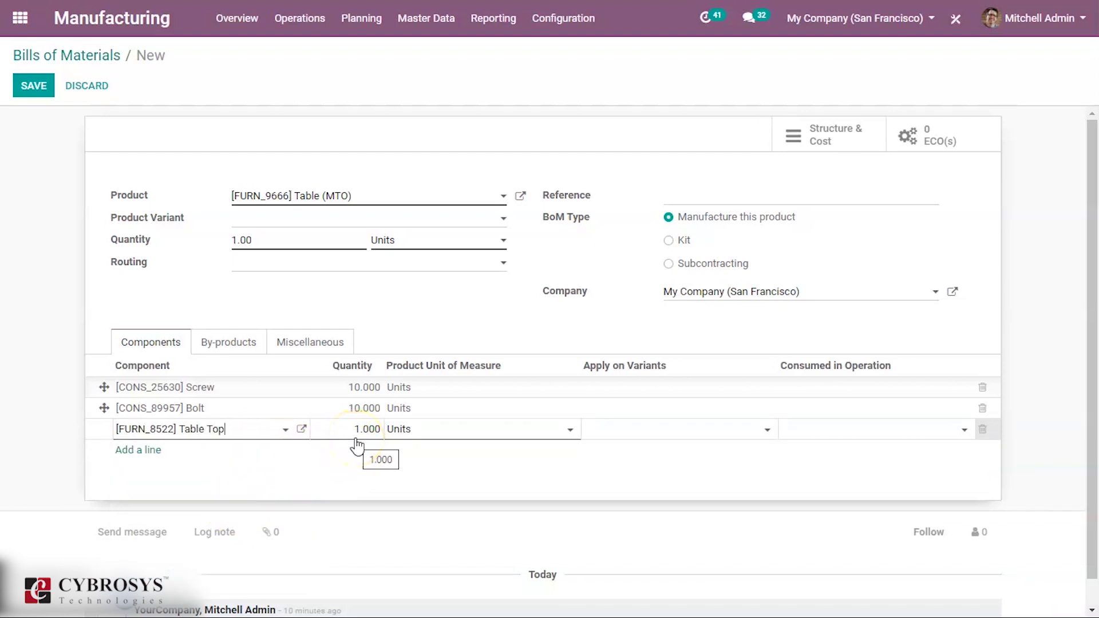
{"action": "left_click", "coordinate": [245, 463]}
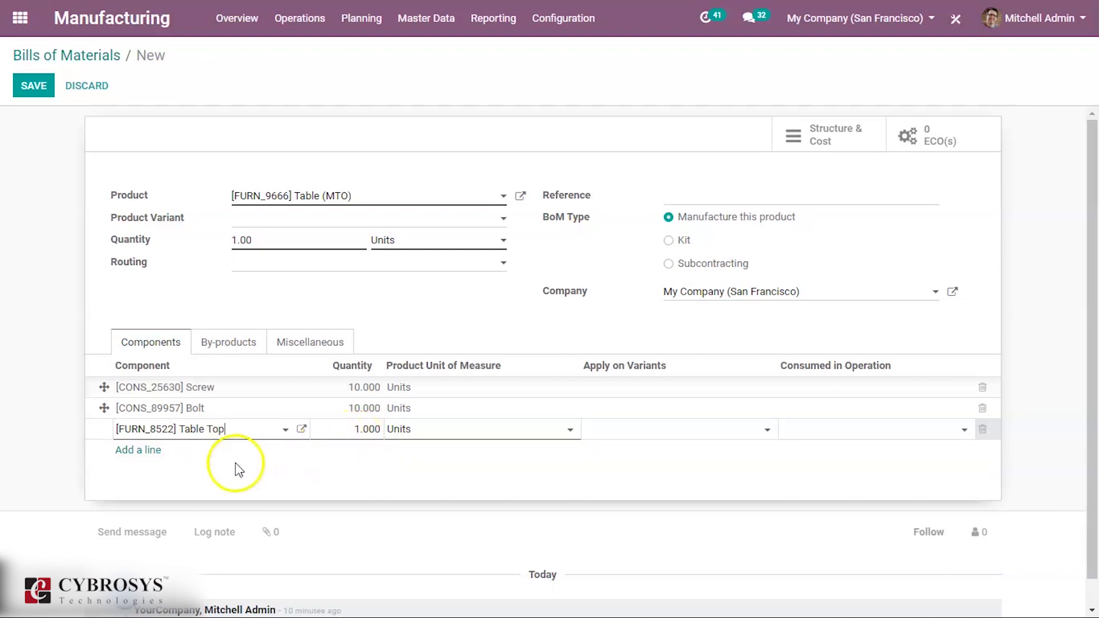
- Add [FURN_2333] Table Leg as the fourth component with a quantity of 4 units
{"action": "left_click", "coordinate": [148, 450]}
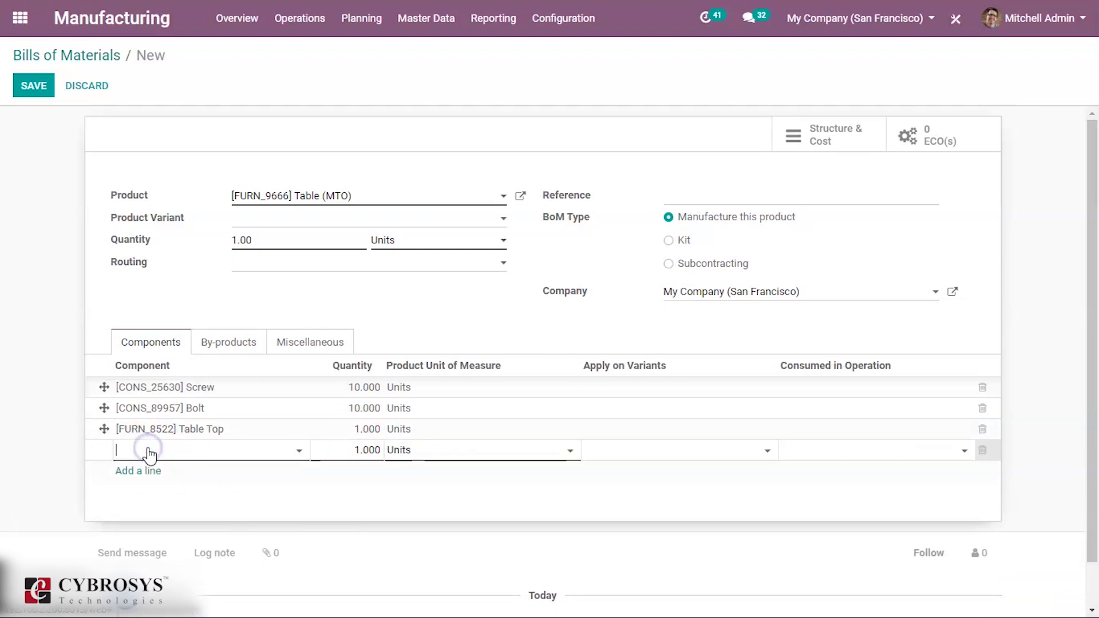
{"action": "left_click", "coordinate": [211, 455]}
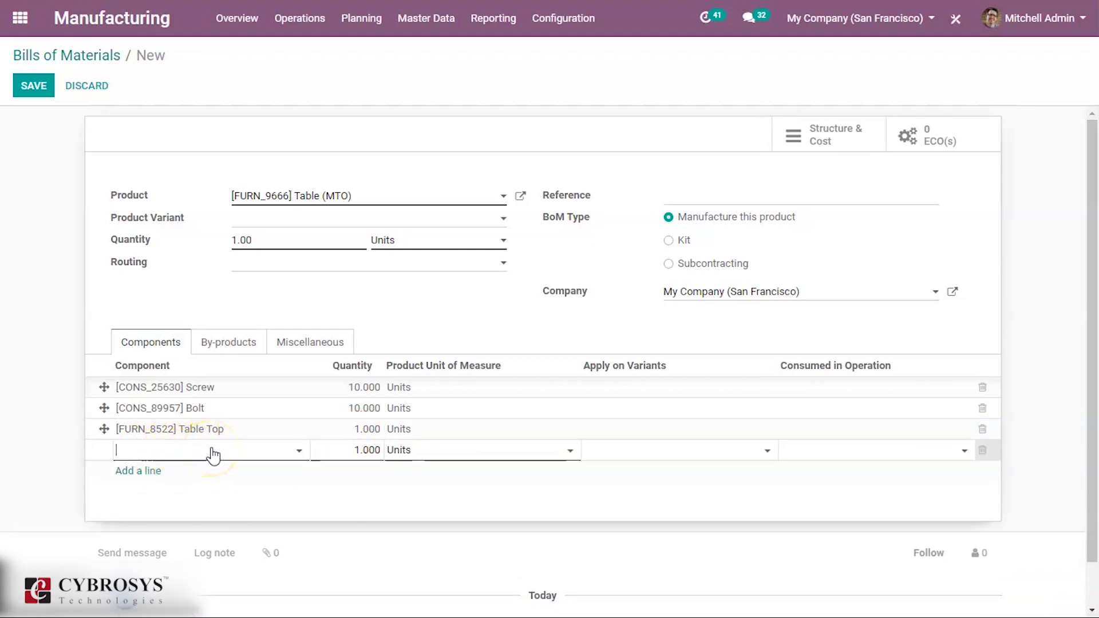
{"action": "type", "text": "table"}
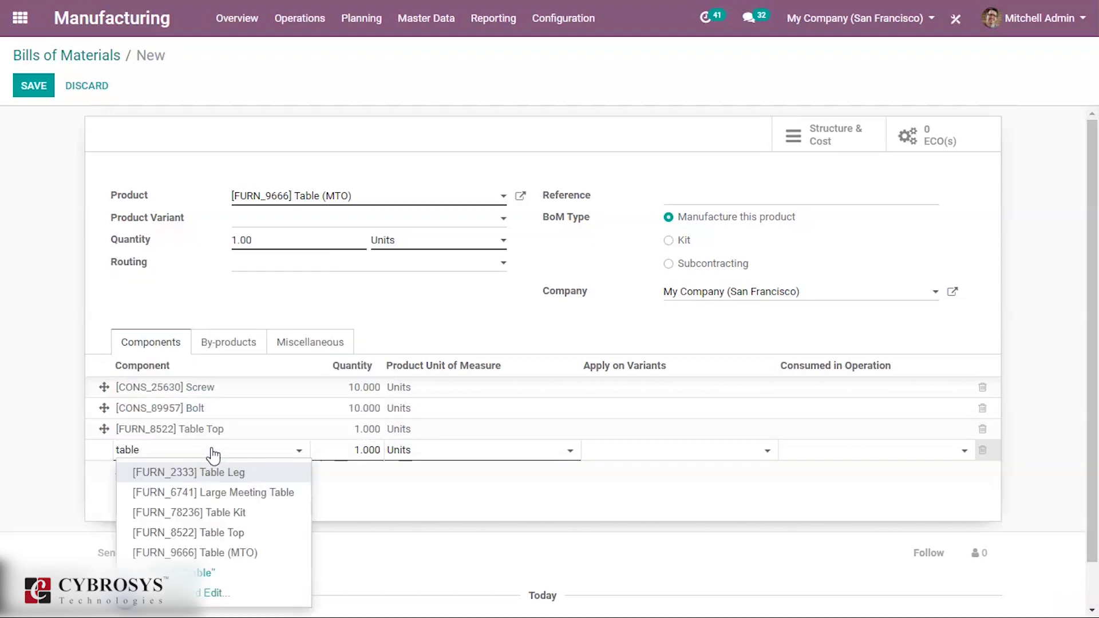
{"action": "left_click", "coordinate": [216, 469]}
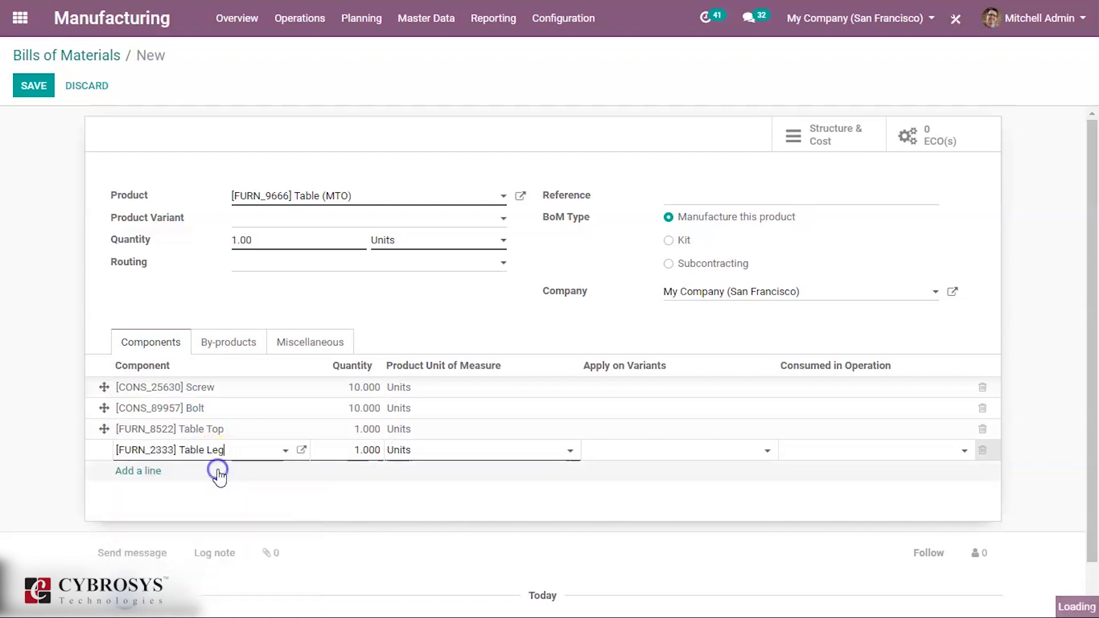
{"action": "left_click", "coordinate": [364, 451]}
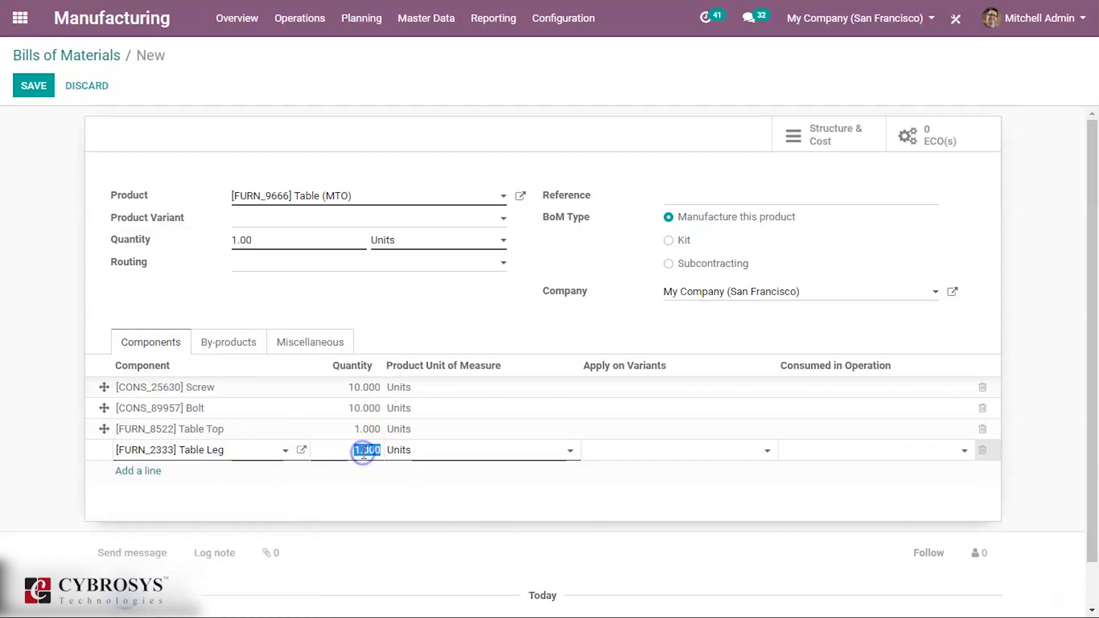
{"action": "type", "text": "4"}
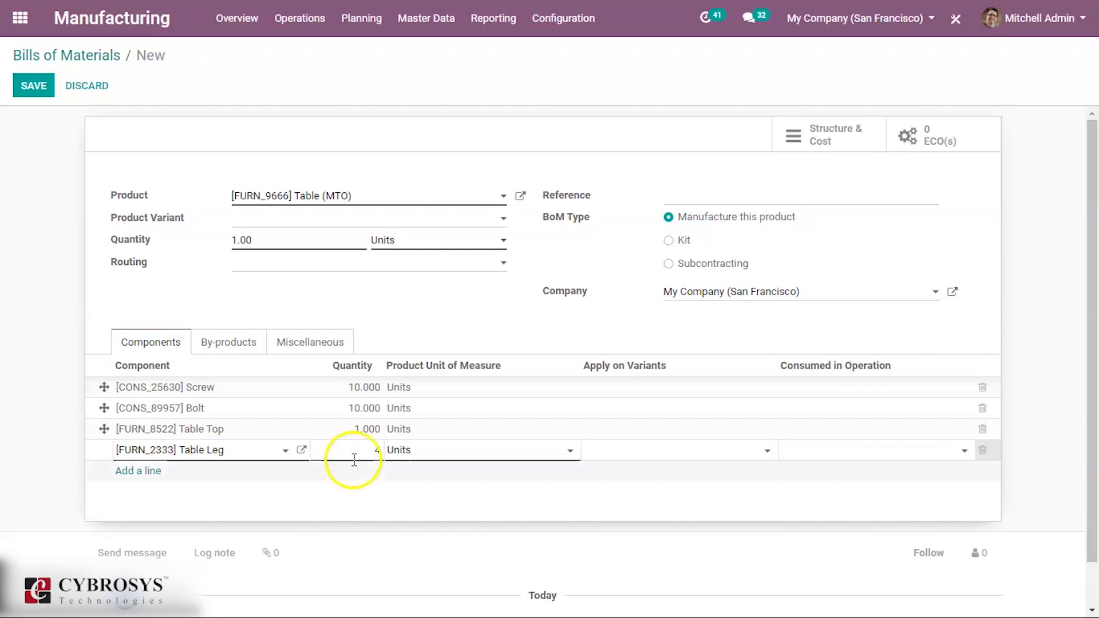
{"action": "left_click", "coordinate": [330, 483]}
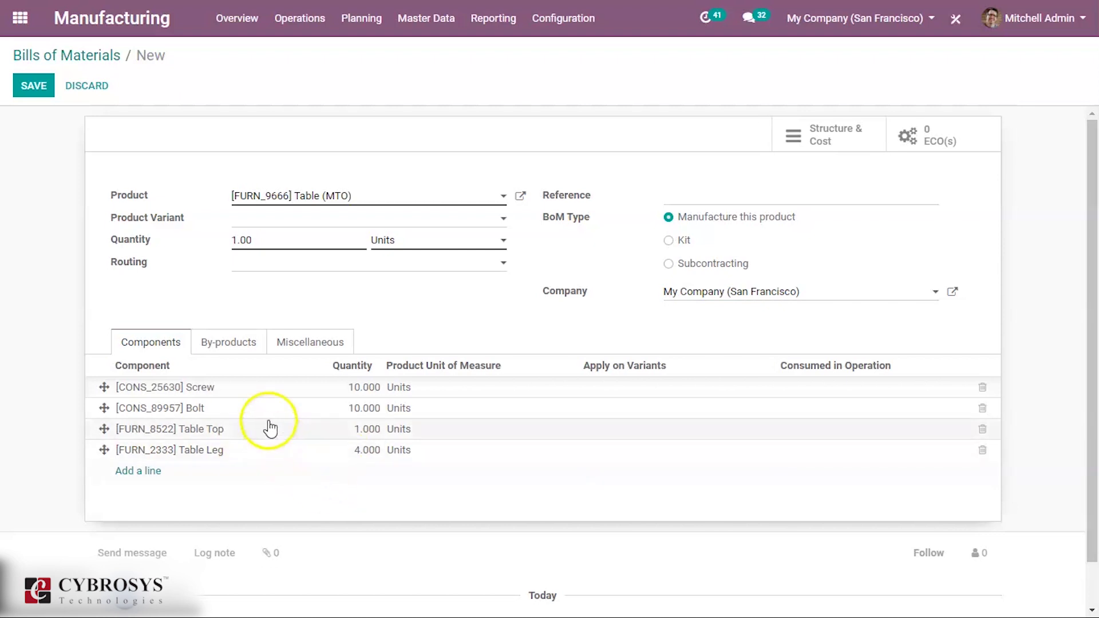
- Examine the product records of the Screw and Bolt components, including their product types, and close each one
{"action": "left_click", "coordinate": [250, 392]}
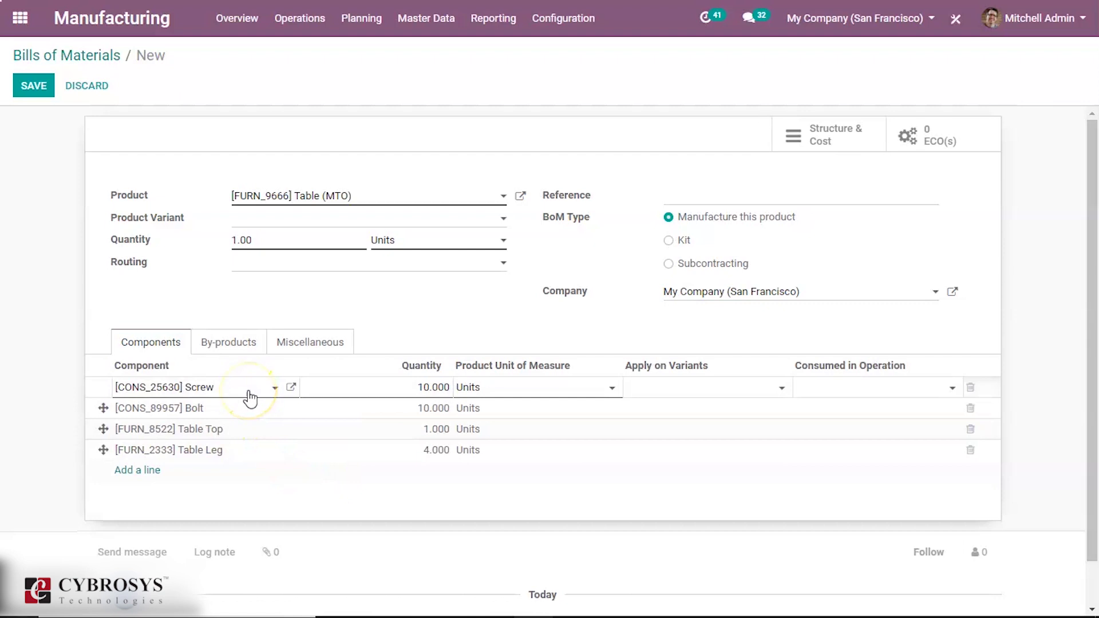
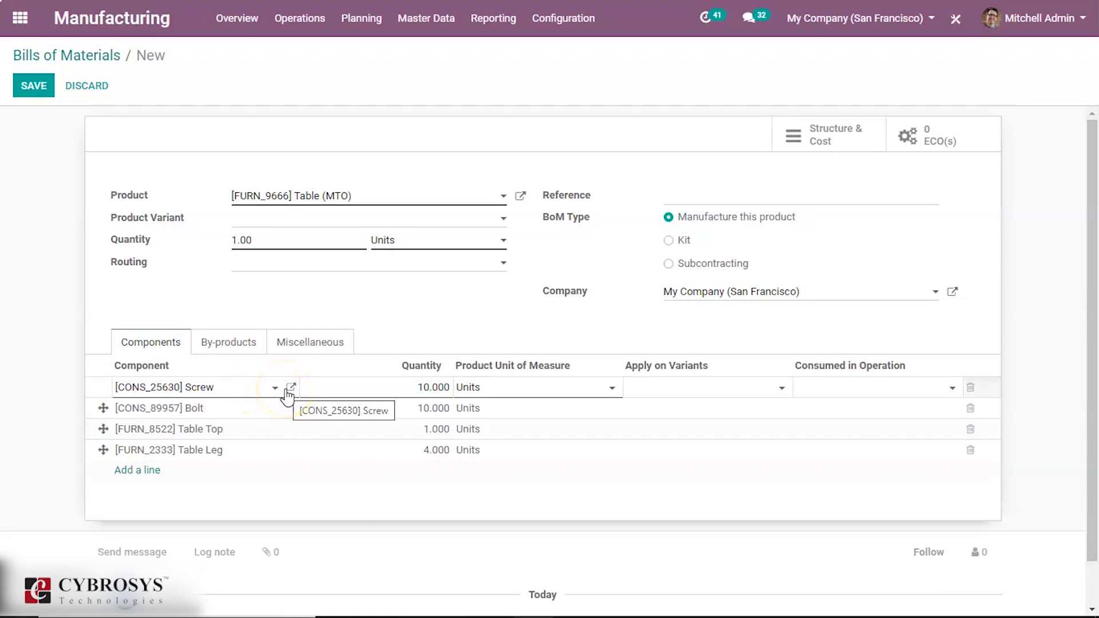
{"action": "left_click", "coordinate": [289, 392]}
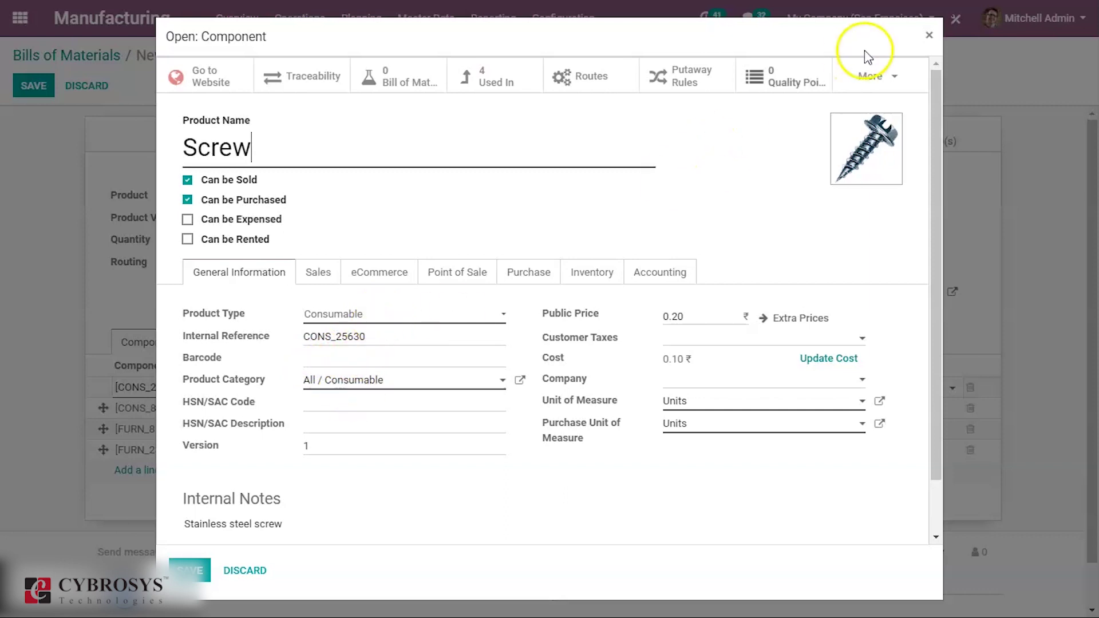
{"action": "left_click", "coordinate": [927, 37]}
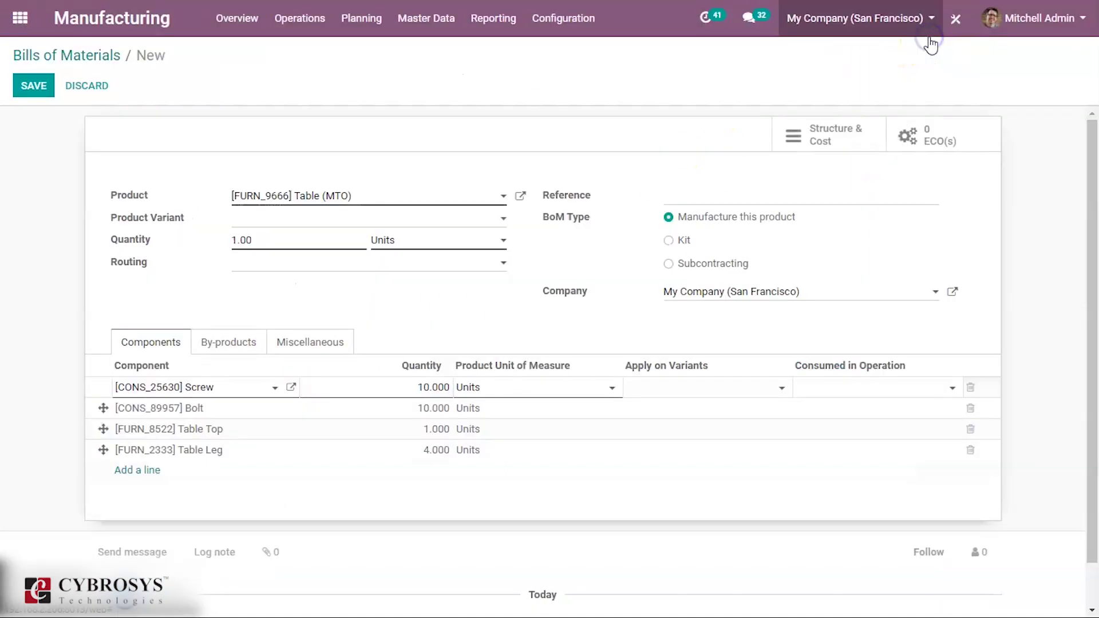
{"action": "left_click", "coordinate": [243, 411]}
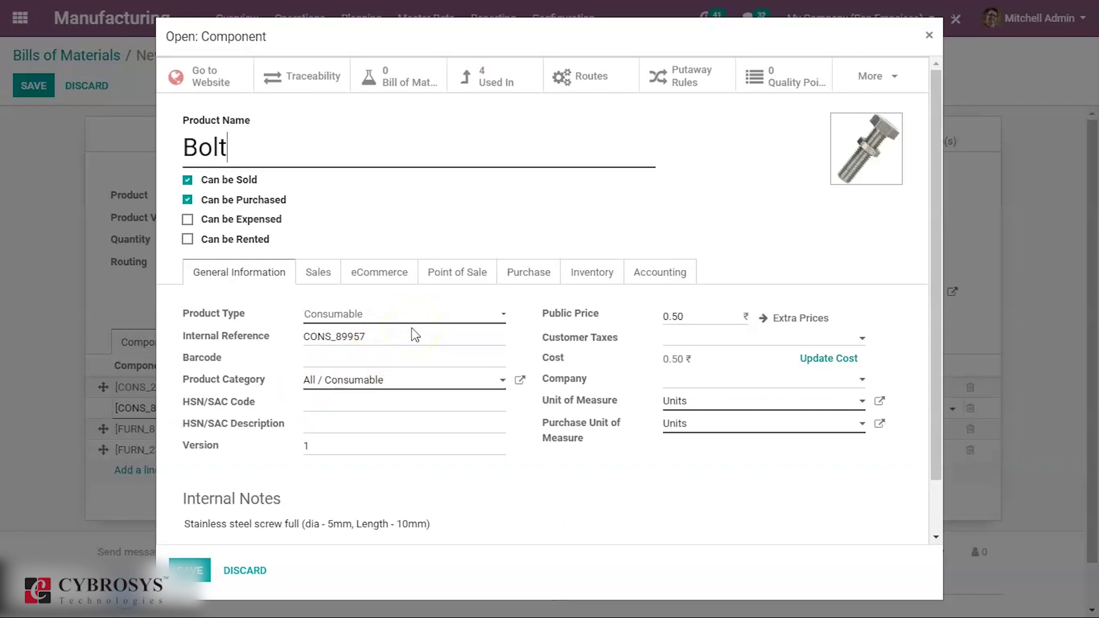
{"action": "left_click", "coordinate": [928, 39]}
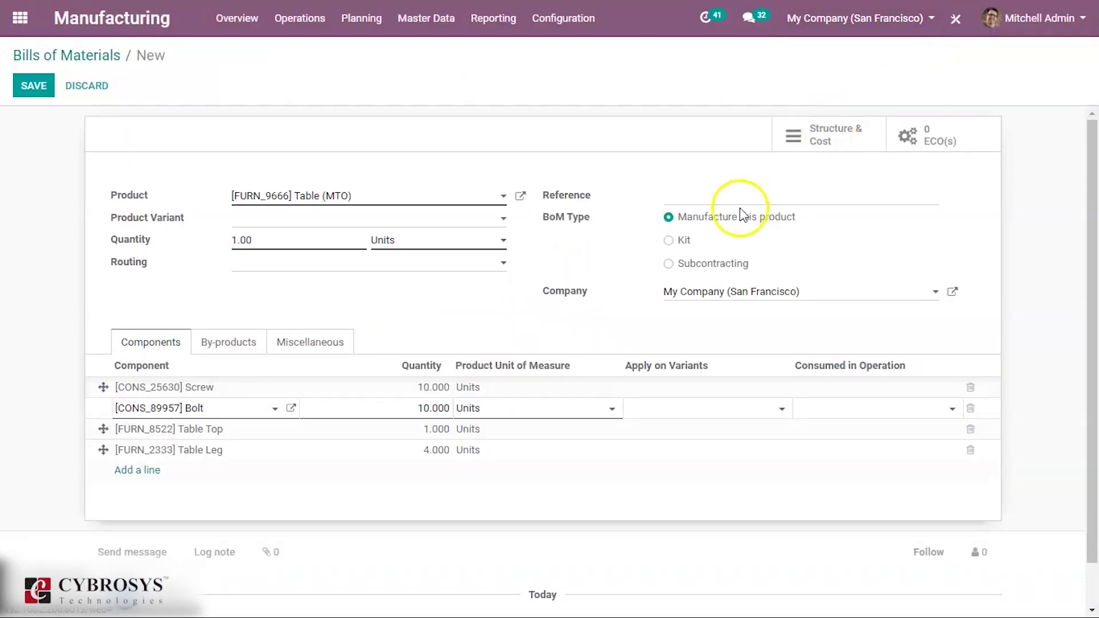
- Open the Table Top component's product record and examine its product type and inventory routes
{"action": "left_click", "coordinate": [265, 436]}
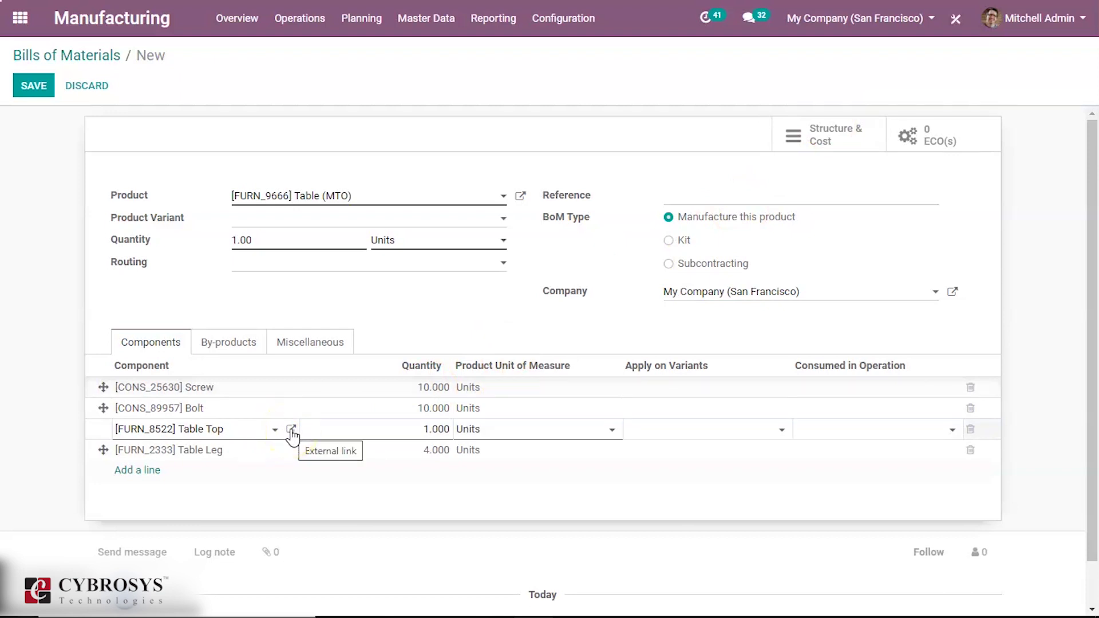
{"action": "left_click", "coordinate": [292, 430]}
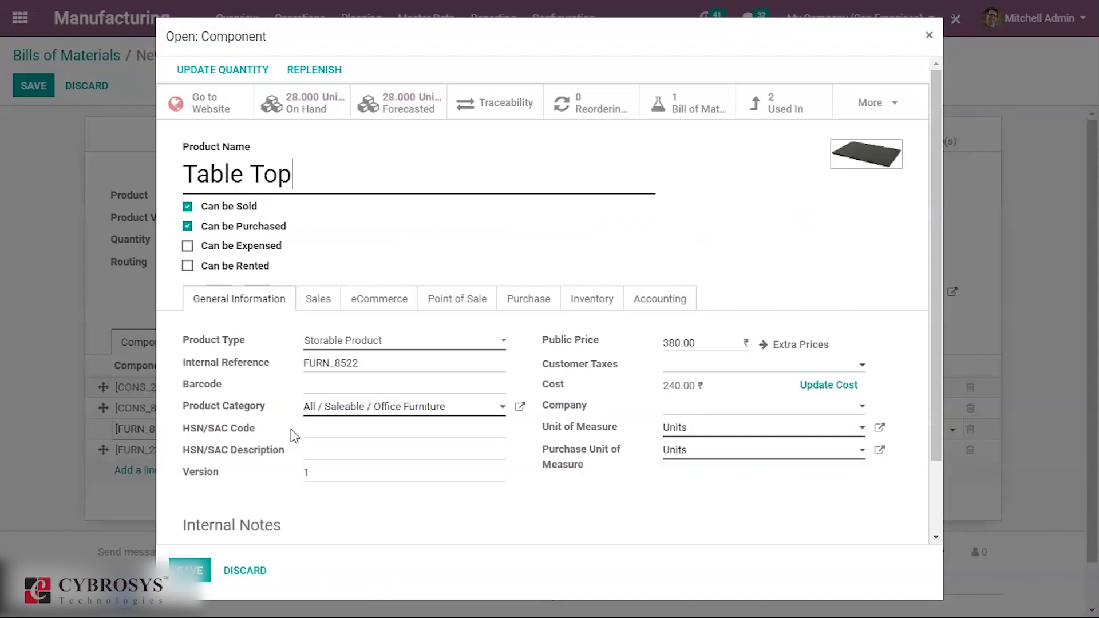
{"action": "left_click", "coordinate": [350, 385]}
{"action": "left_click", "coordinate": [390, 364]}
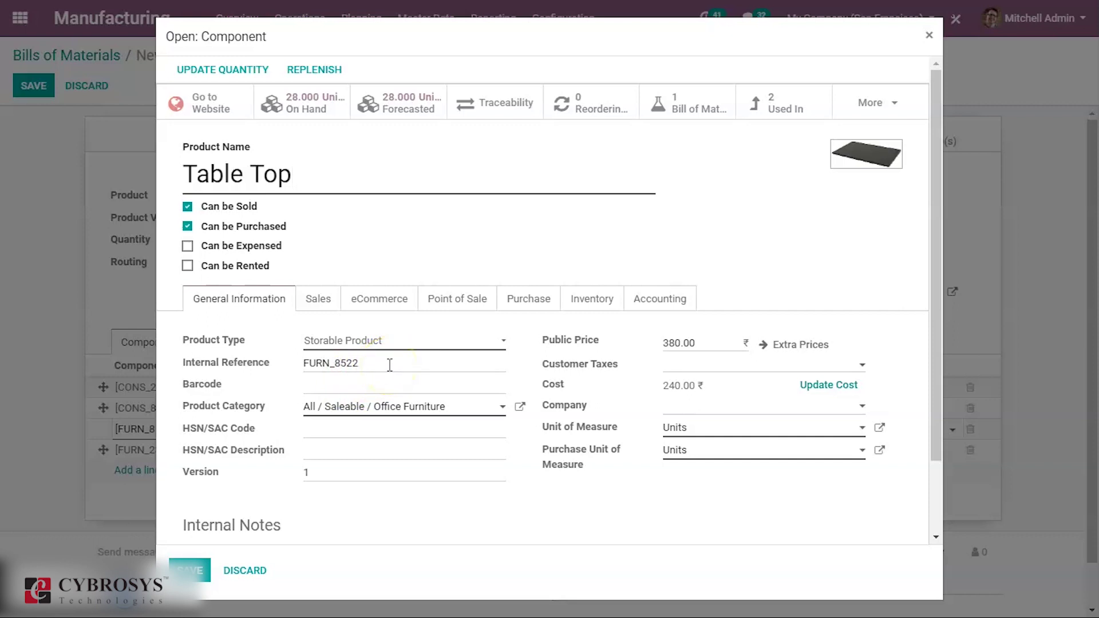
{"action": "left_click", "coordinate": [581, 312]}
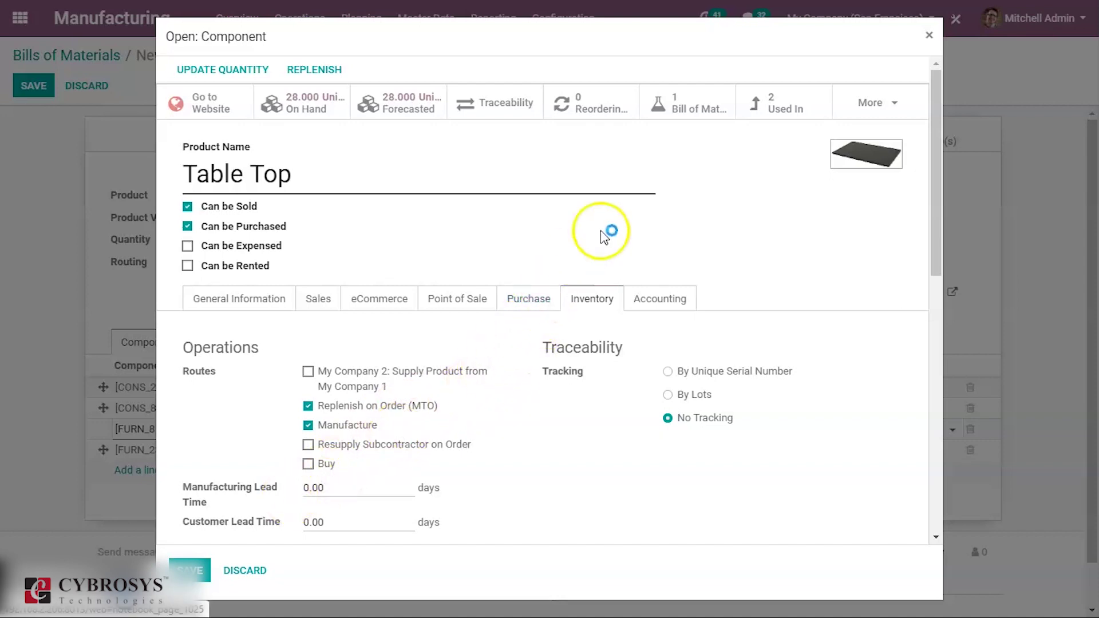
- Open the Table Top's own bill of materials, discarding the pending record changes, and examine its component line
{"action": "left_click", "coordinate": [681, 112]}
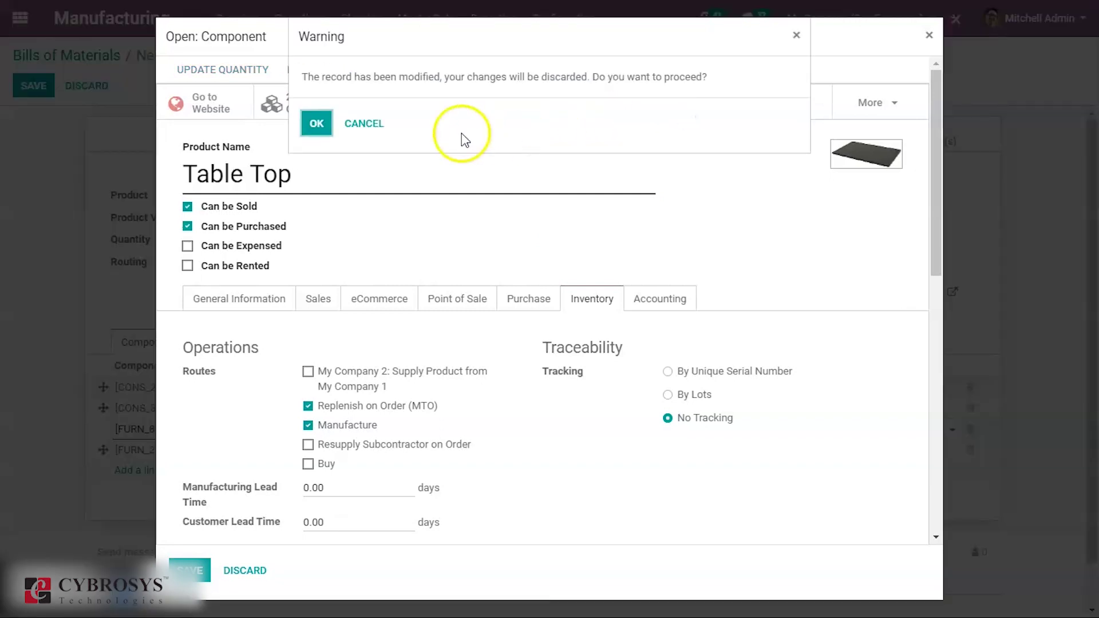
{"action": "left_click", "coordinate": [321, 122]}
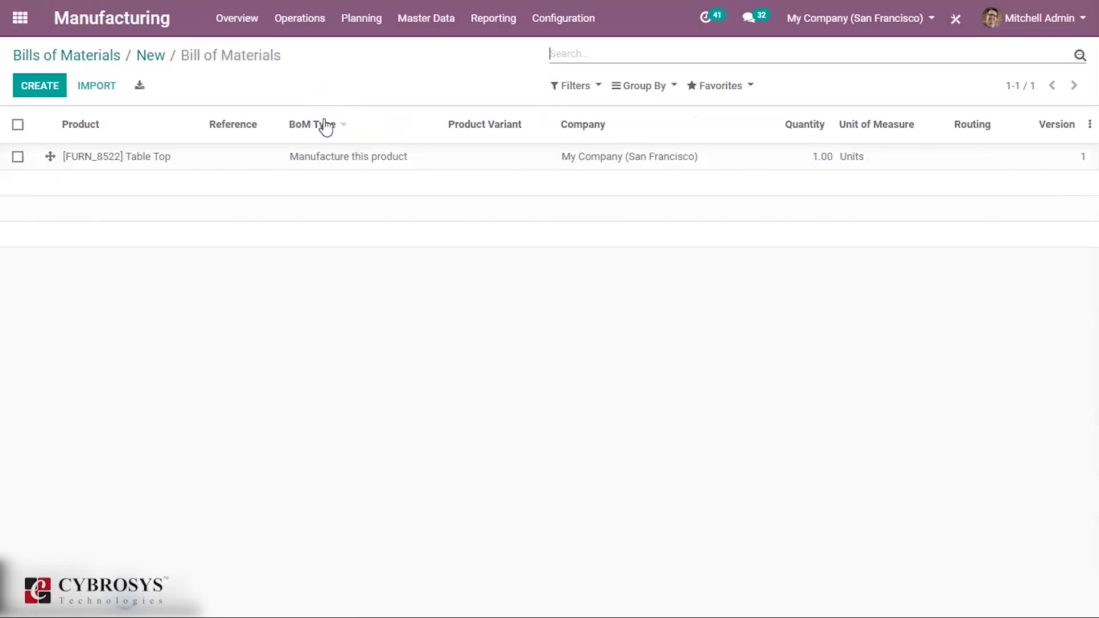
{"action": "left_click", "coordinate": [278, 157]}
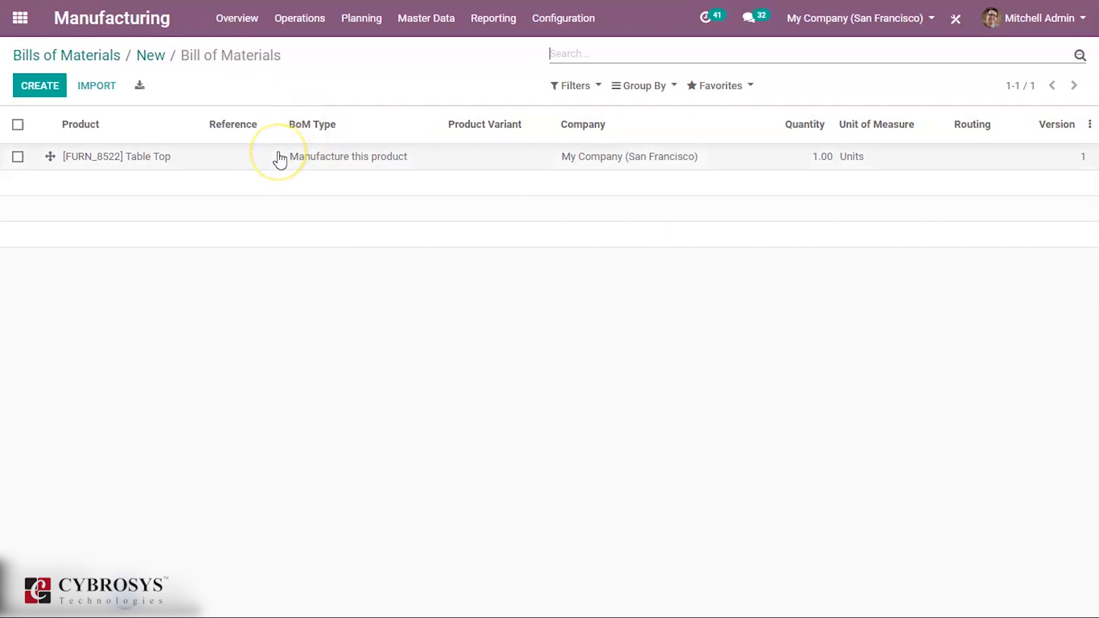
{"action": "left_click", "coordinate": [279, 158]}
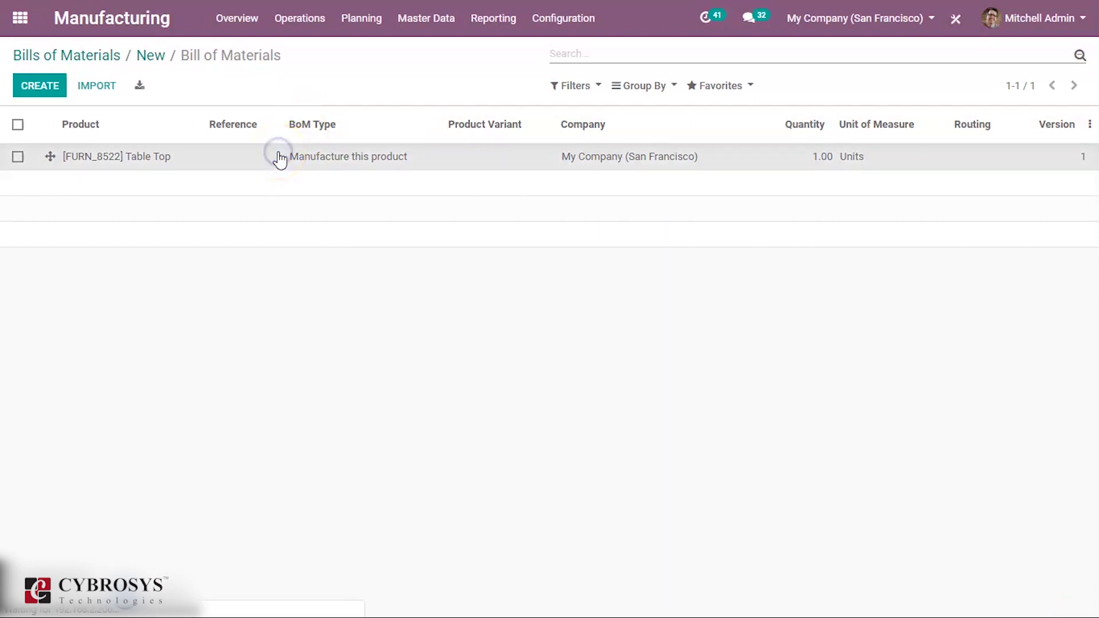
{"action": "left_click", "coordinate": [181, 304]}
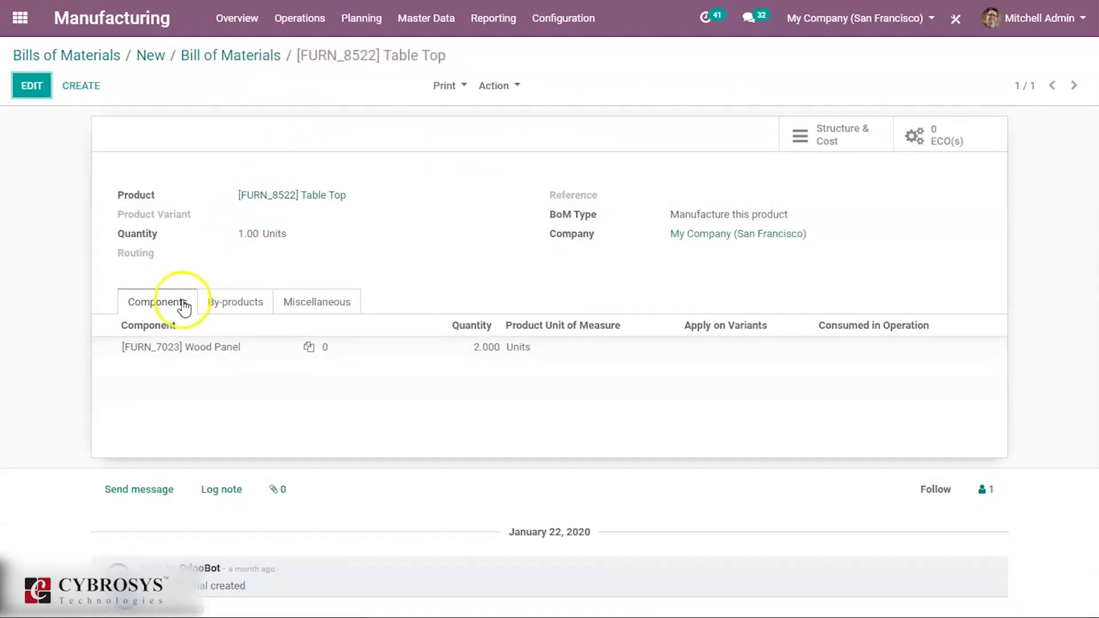
{"action": "left_click", "coordinate": [171, 349]}
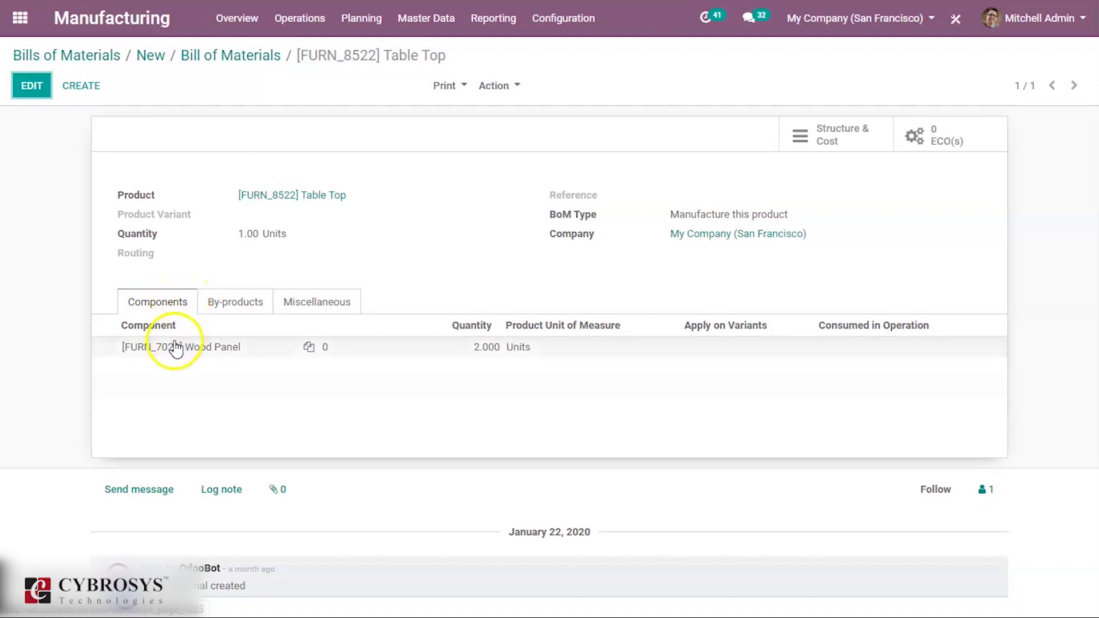
{"action": "left_click", "coordinate": [212, 347]}
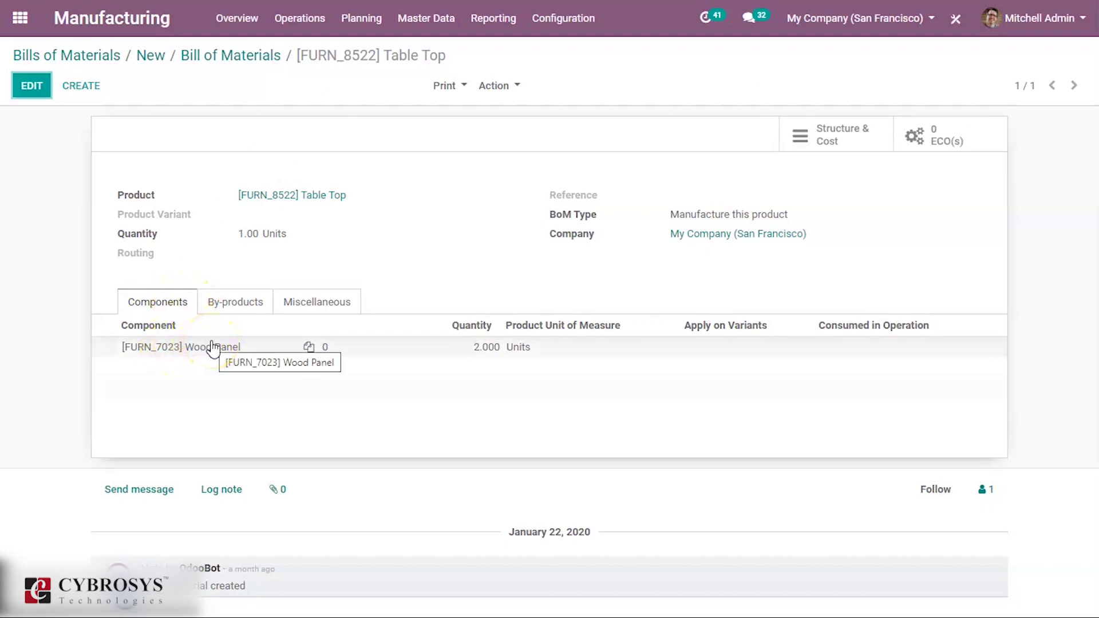
{"action": "left_click", "coordinate": [214, 351]}
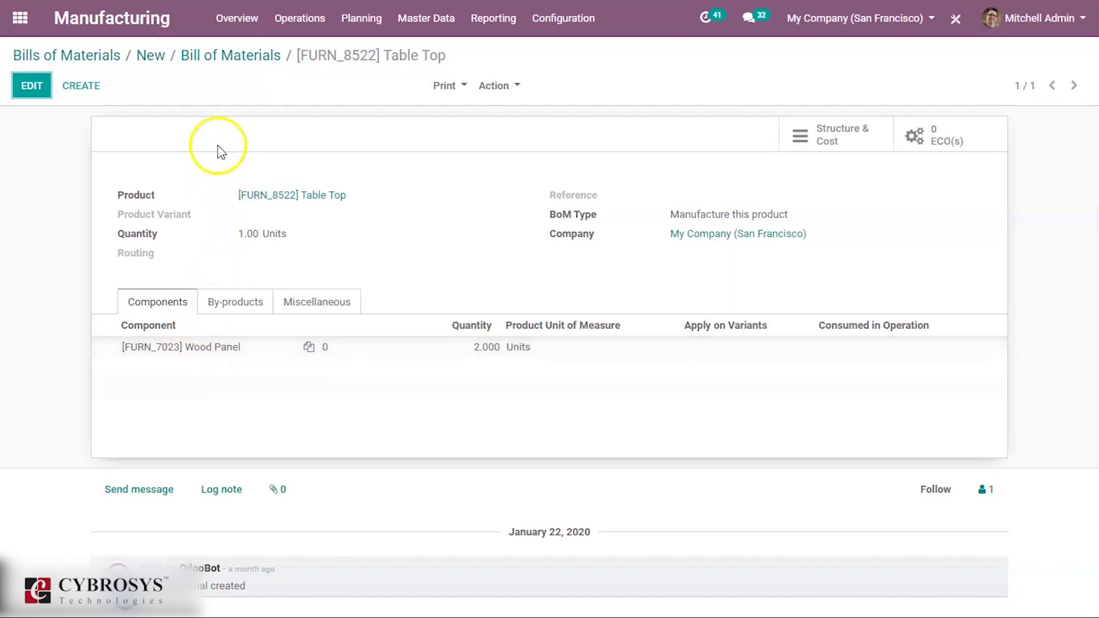
- Return to the bills of materials overview and open the existing [FURN_9666] Table (MTO) entry under Manufacture this product
{"action": "left_click", "coordinate": [226, 57]}
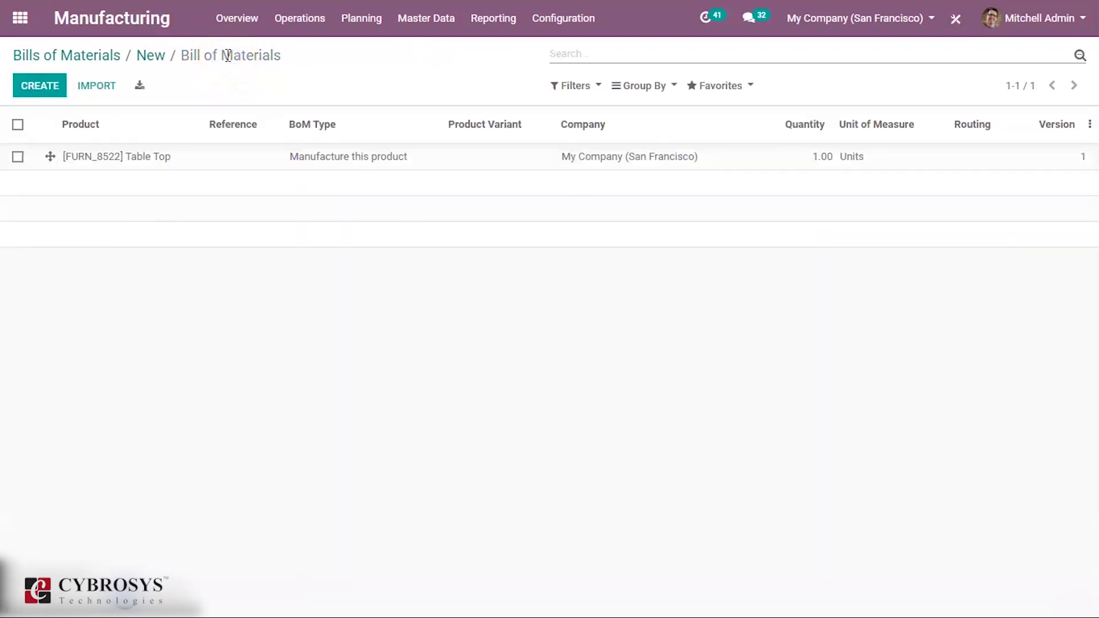
{"action": "left_click", "coordinate": [154, 56]}
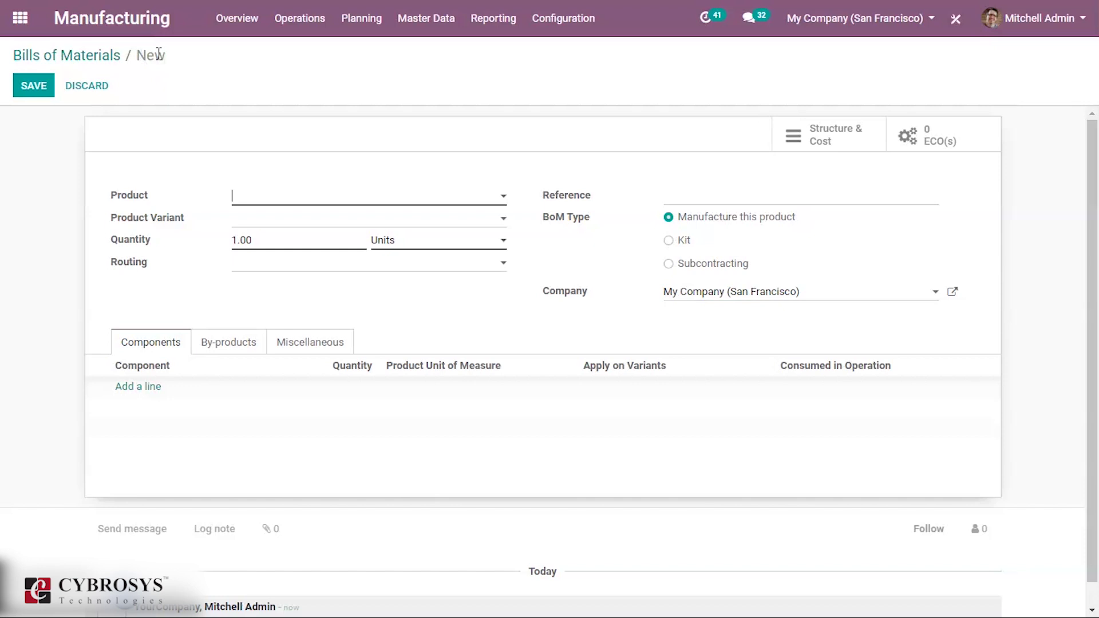
{"action": "left_click", "coordinate": [113, 57]}
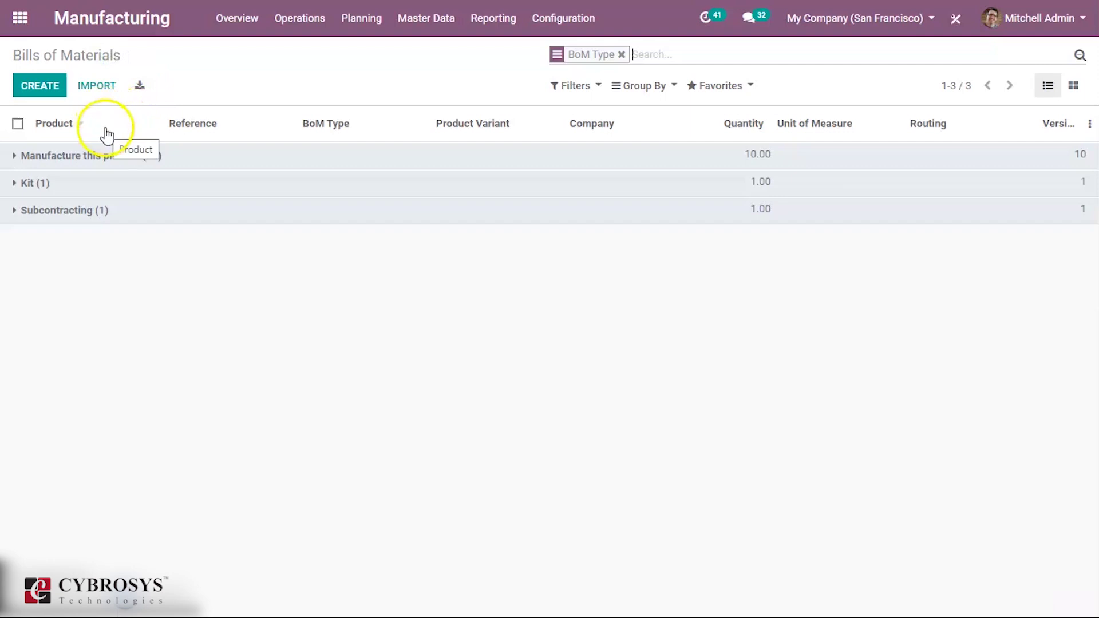
{"action": "left_click", "coordinate": [106, 159]}
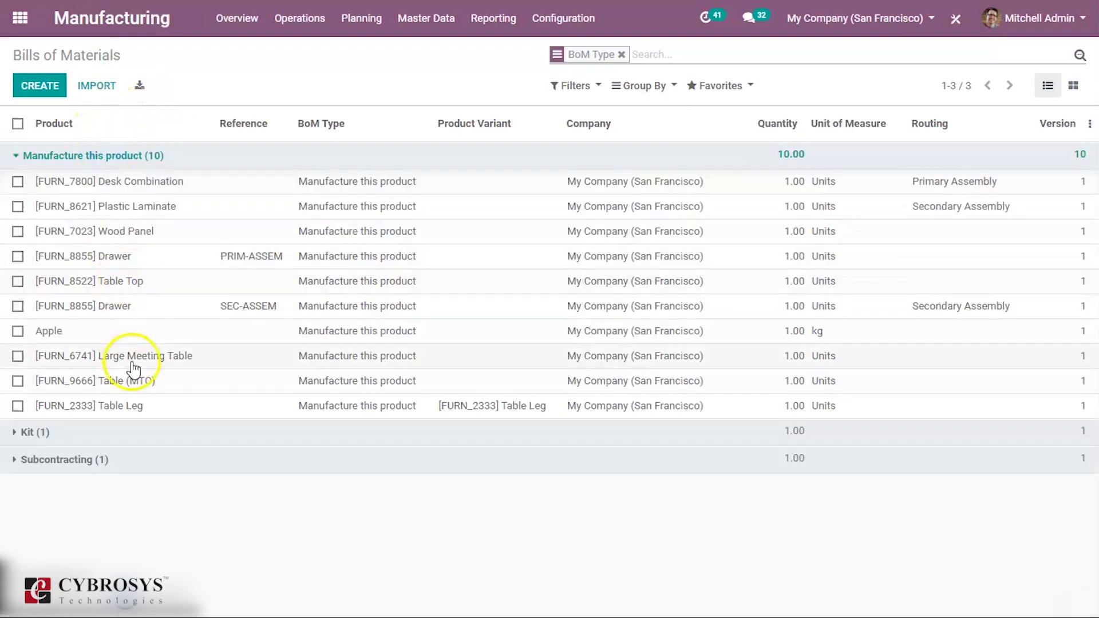
{"action": "left_click", "coordinate": [134, 381]}
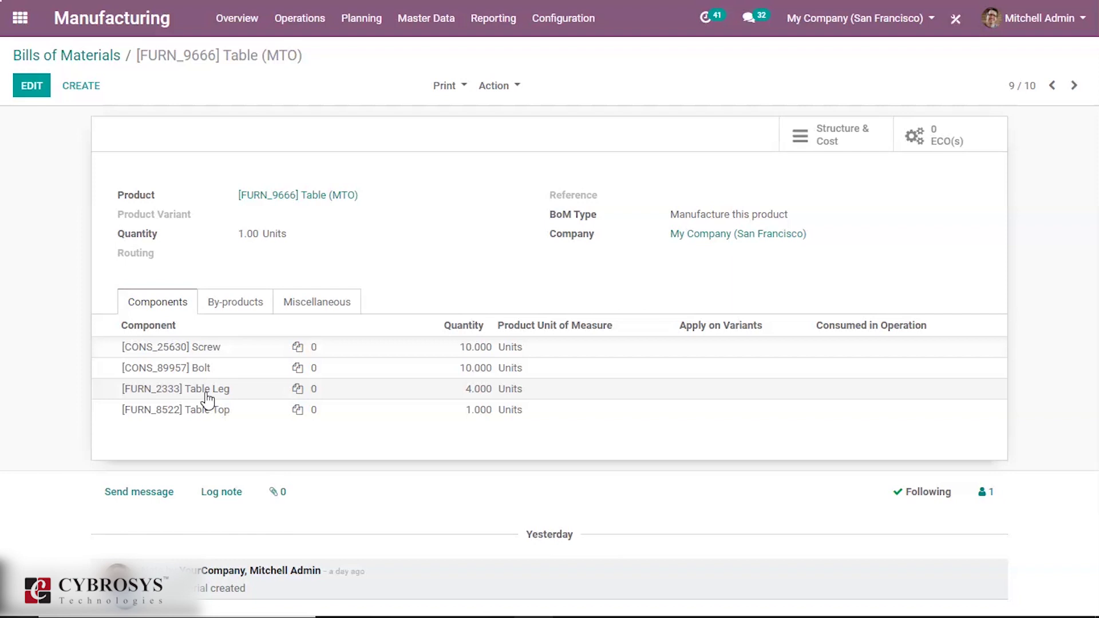
- Open the Table Leg component's product record in edit mode and check its inventory routes
{"action": "left_click", "coordinate": [206, 391]}
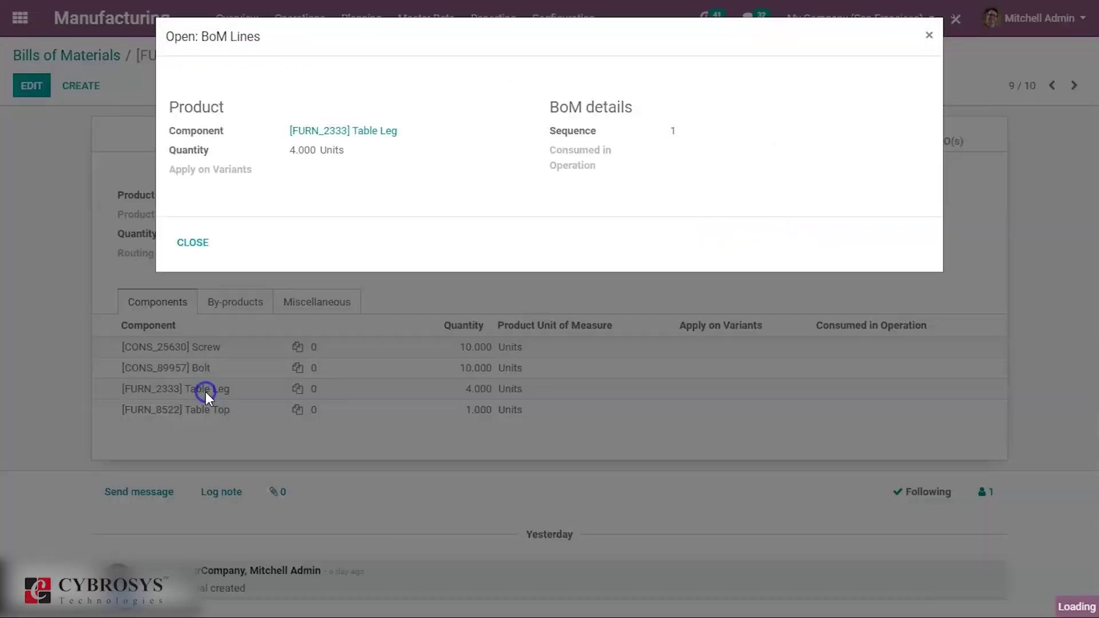
{"action": "left_click", "coordinate": [373, 132]}
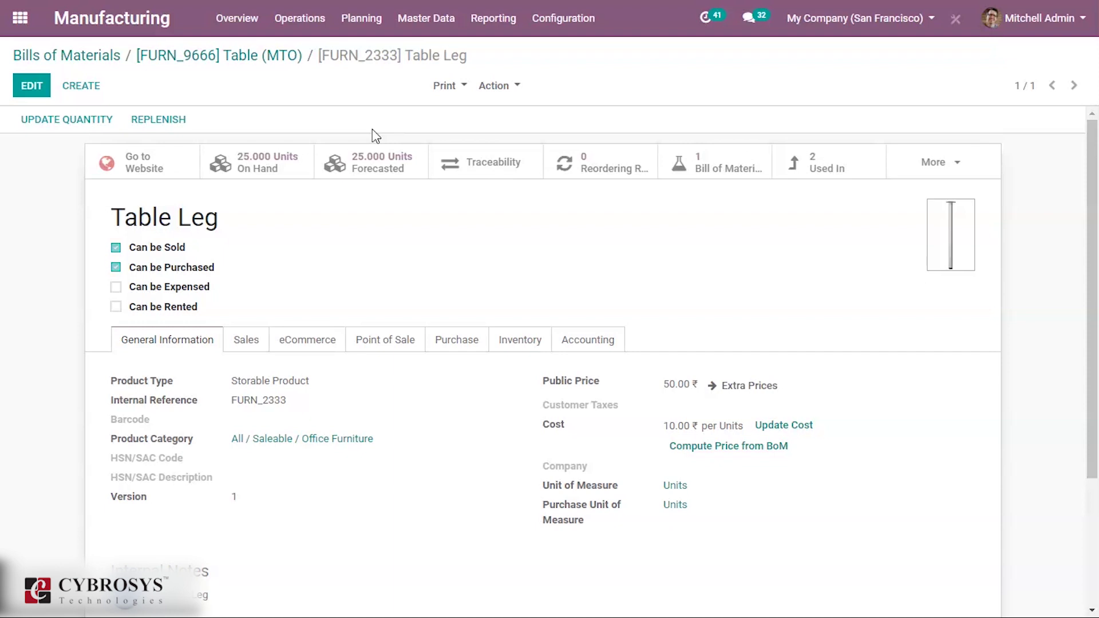
{"action": "left_click", "coordinate": [40, 87]}
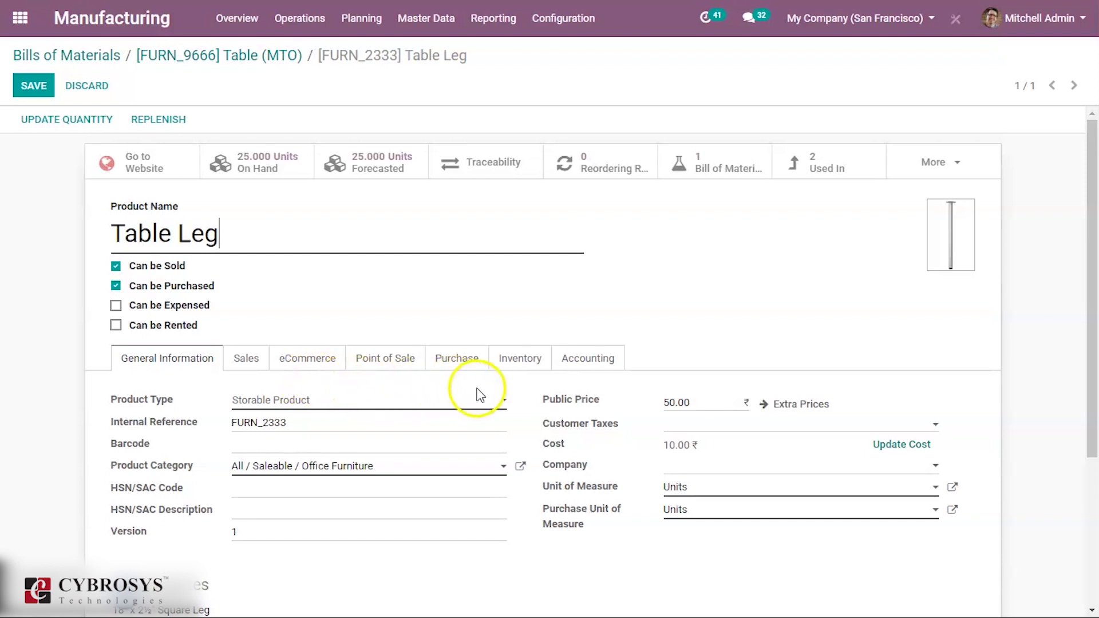
{"action": "left_click", "coordinate": [513, 366]}
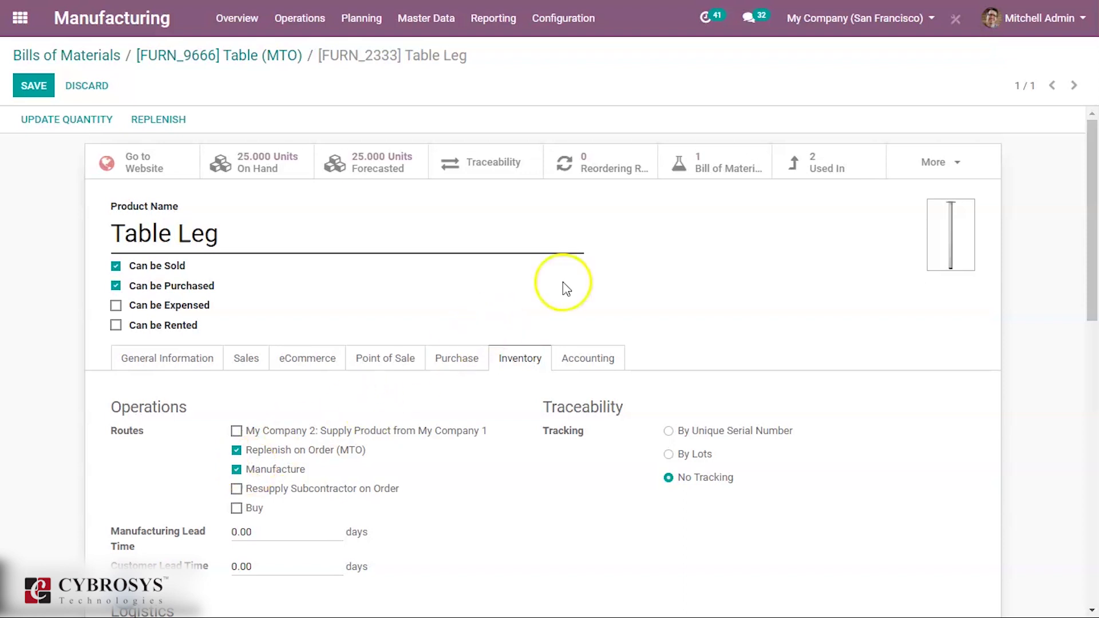
- Examine the components in the Table Leg's bill of materials and return to the Table (MTO) bill of materials
{"action": "left_click", "coordinate": [711, 172]}
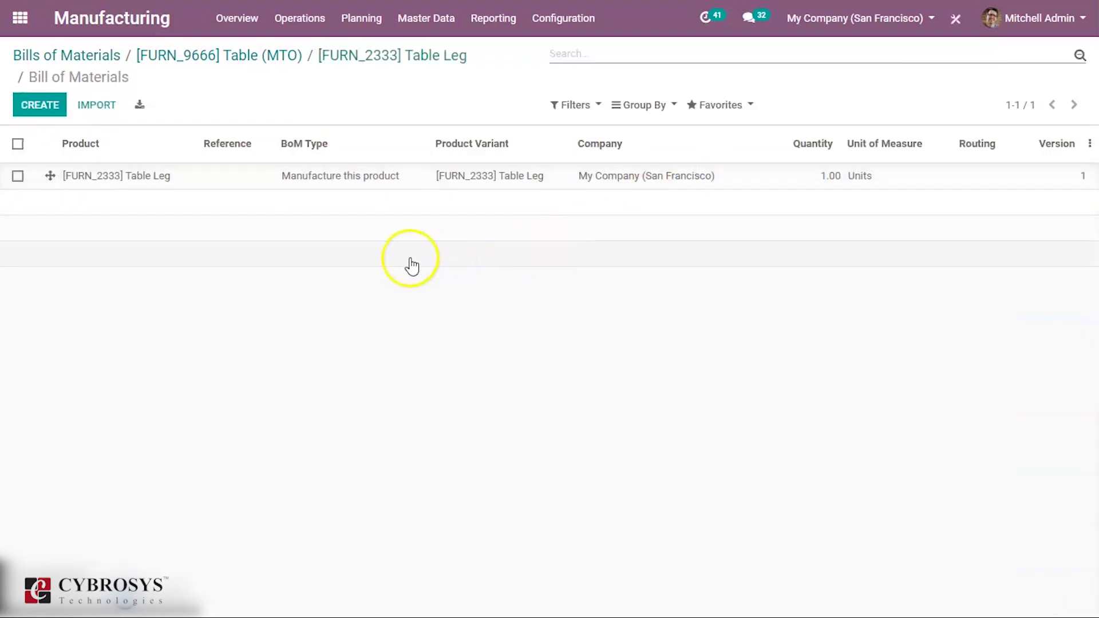
{"action": "left_click", "coordinate": [197, 182]}
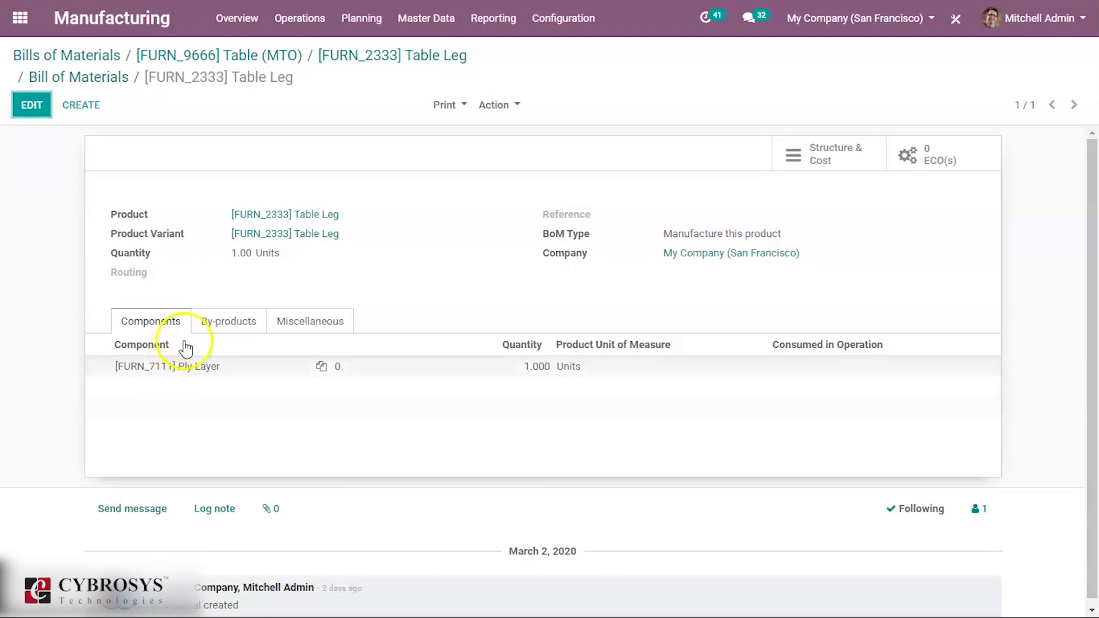
{"action": "left_click", "coordinate": [251, 57]}
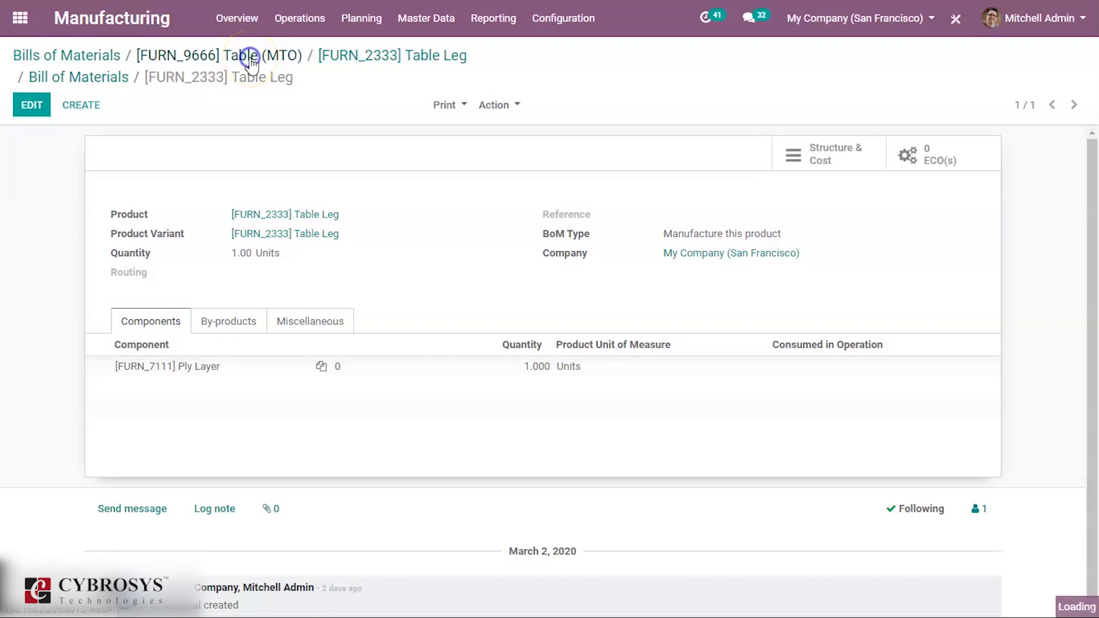
{"action": "left_click", "coordinate": [298, 192]}
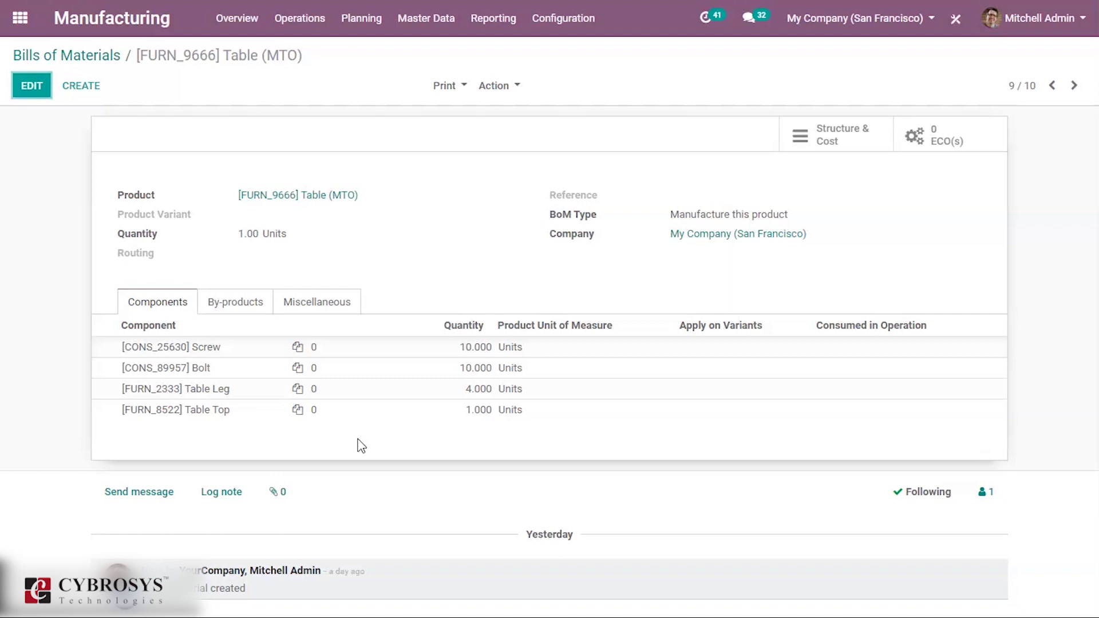
{"action": "left_click", "coordinate": [37, 575]}
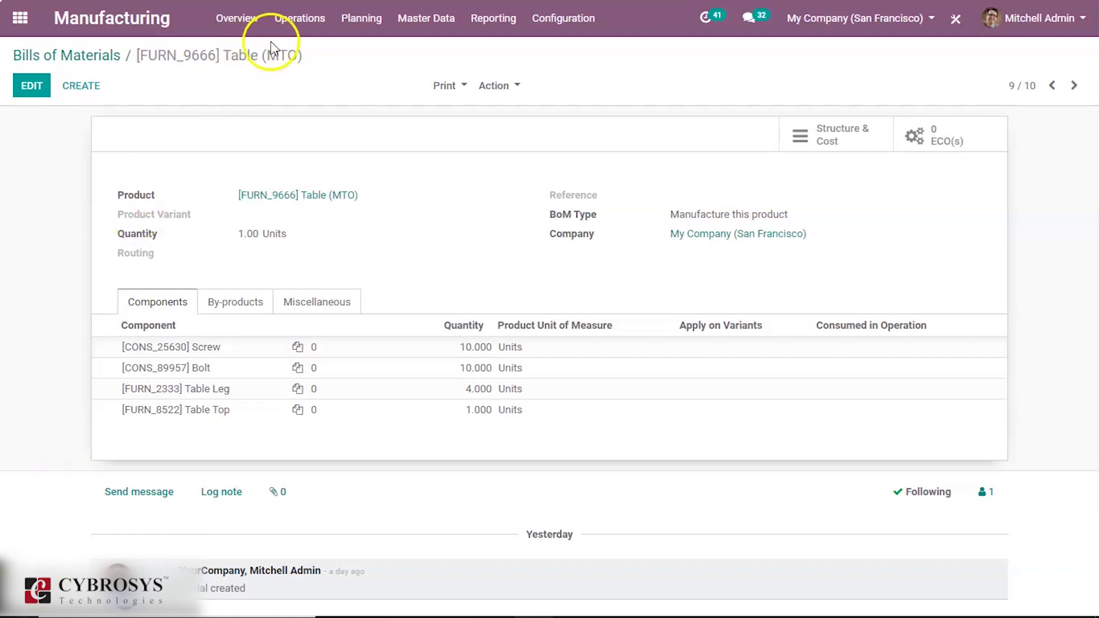
- Create a new manufacturing order for the product [FURN_9666] Table (MTO)
{"action": "left_click", "coordinate": [293, 22]}
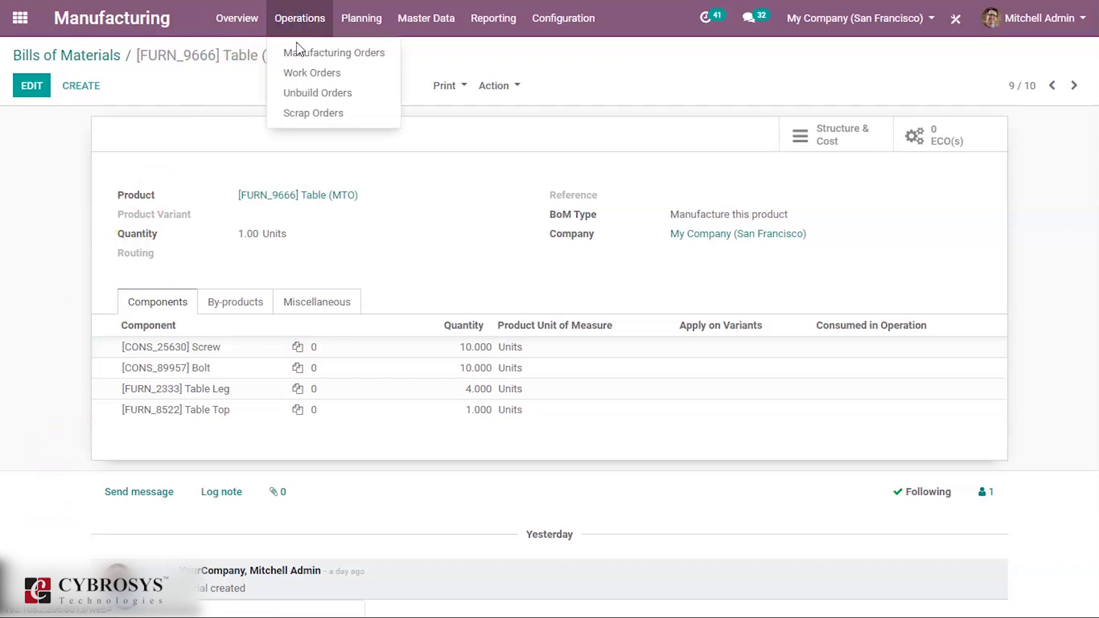
{"action": "left_click", "coordinate": [300, 54]}
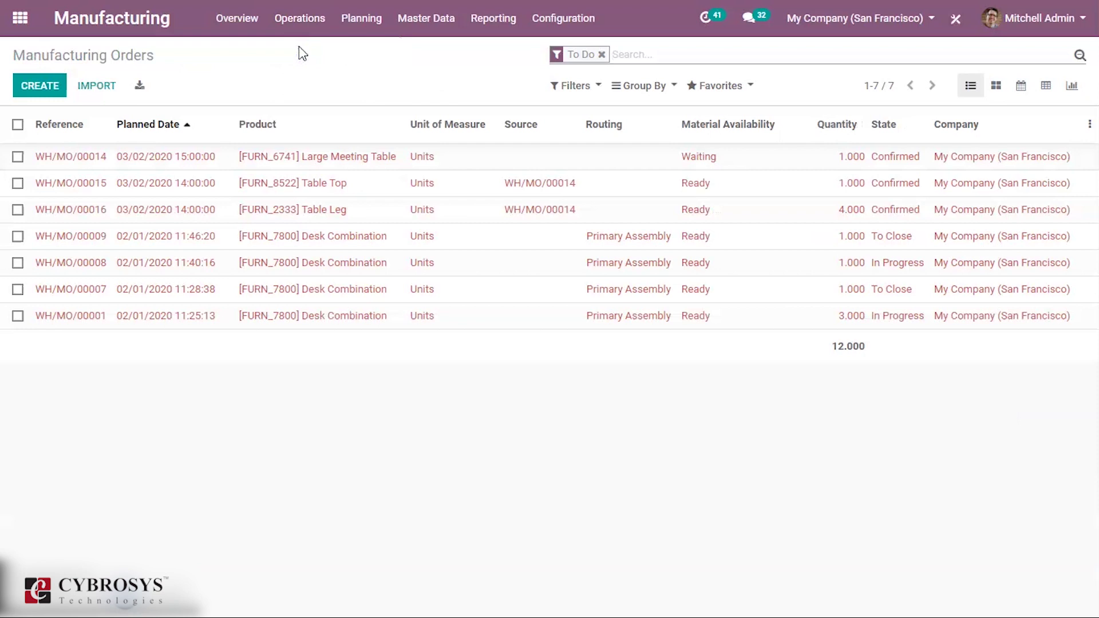
{"action": "left_click", "coordinate": [299, 52]}
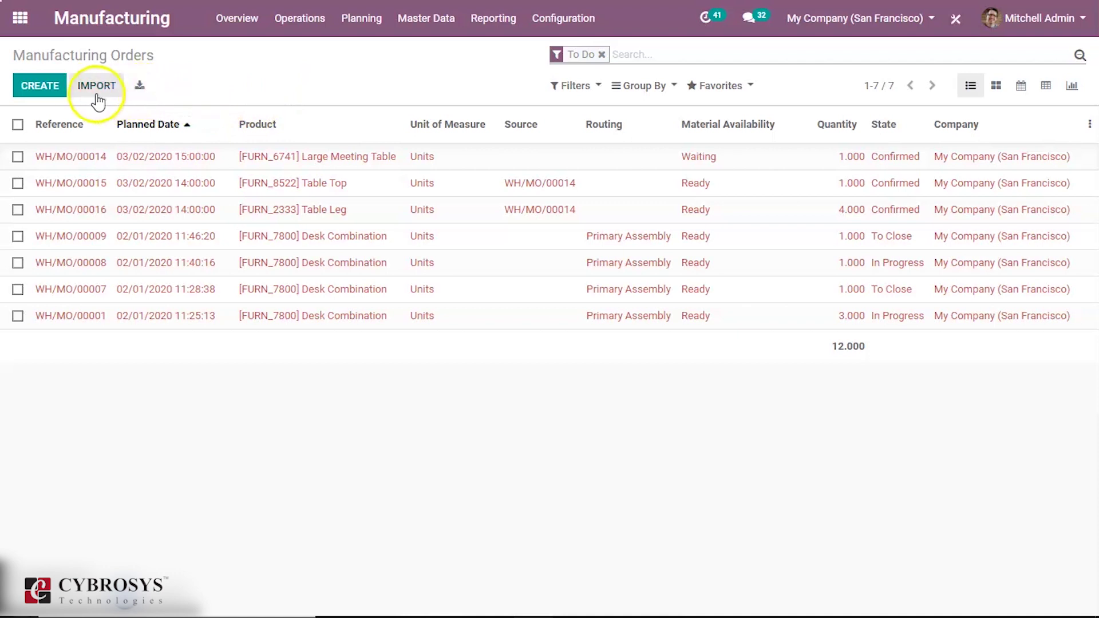
{"action": "left_click", "coordinate": [51, 91]}
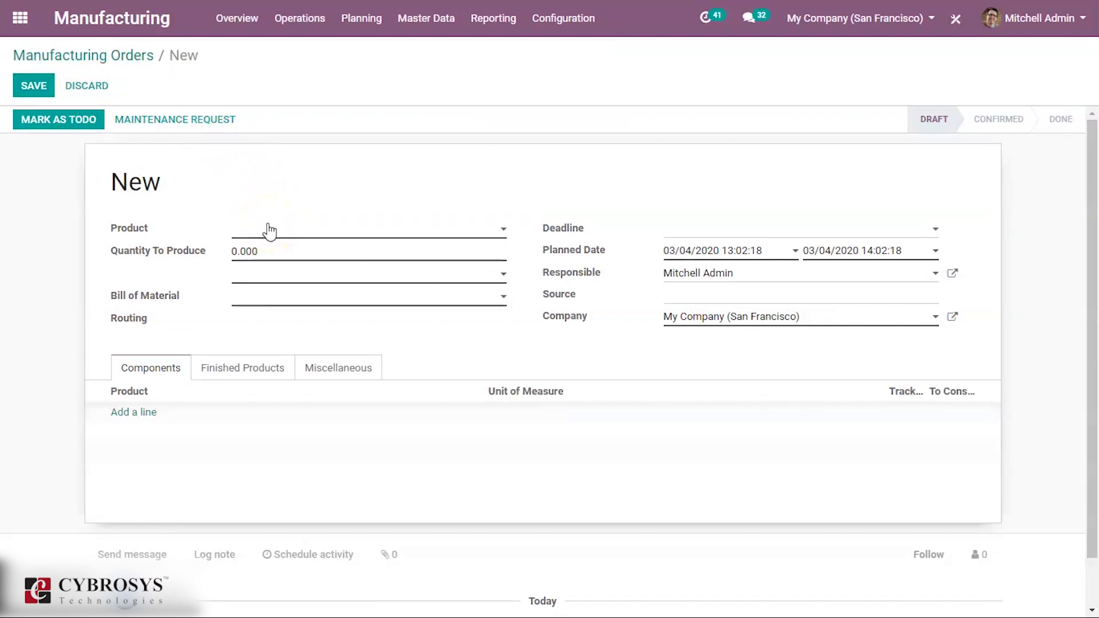
{"action": "type", "text": "tabl"}
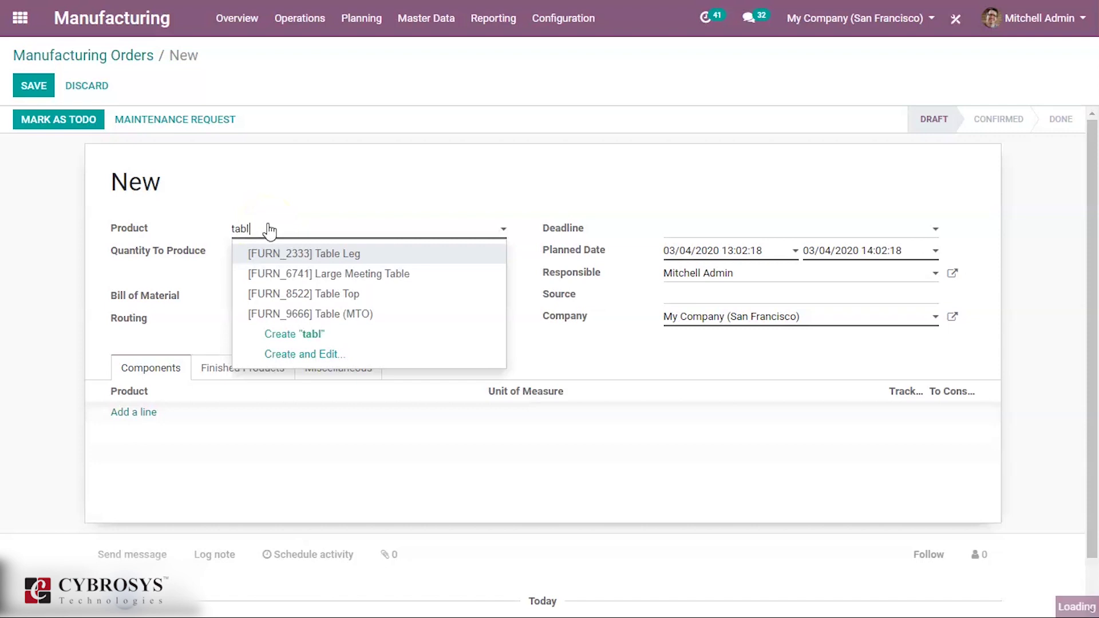
{"action": "left_click", "coordinate": [304, 315]}
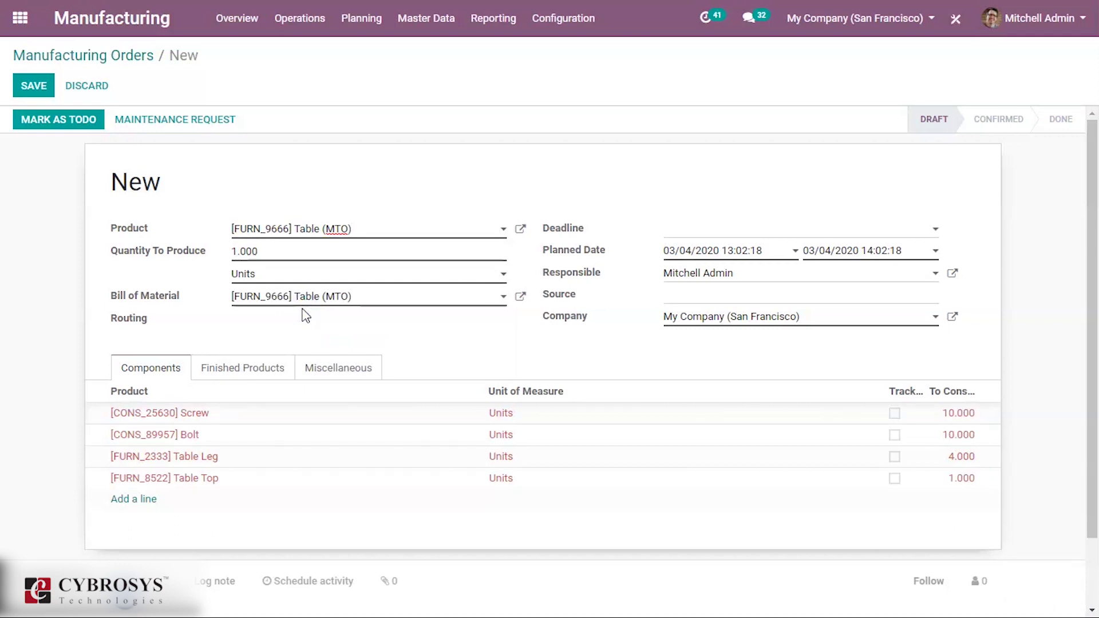
- Mark the Table (MTO) manufacturing order as to do and check the availability of its components
{"action": "left_click", "coordinate": [304, 318]}
{"action": "left_click", "coordinate": [248, 398]}
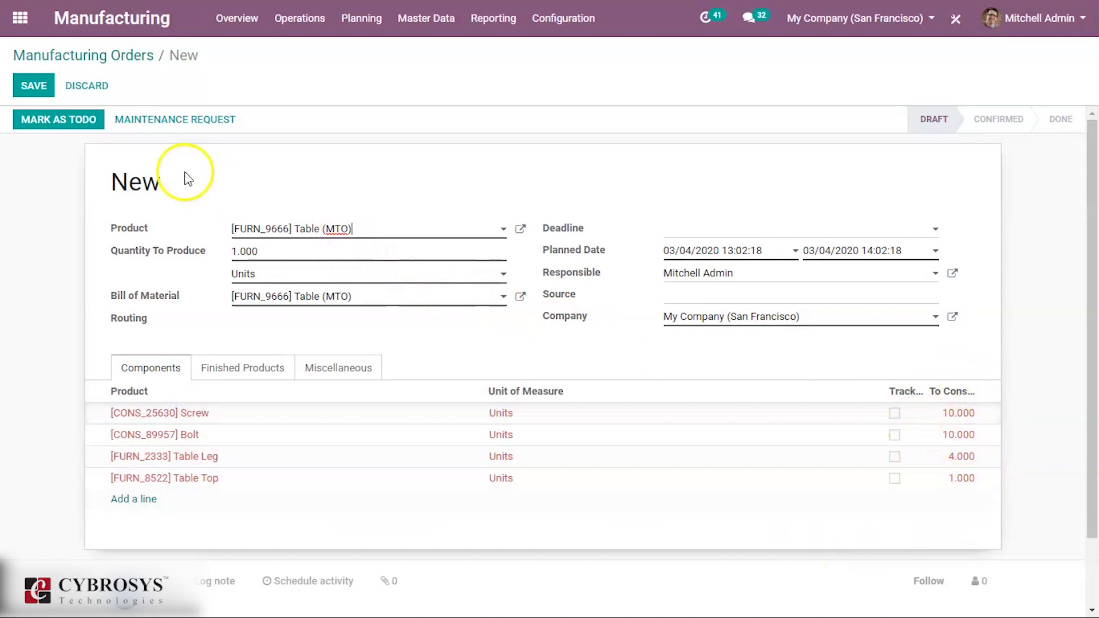
{"action": "left_click", "coordinate": [60, 125]}
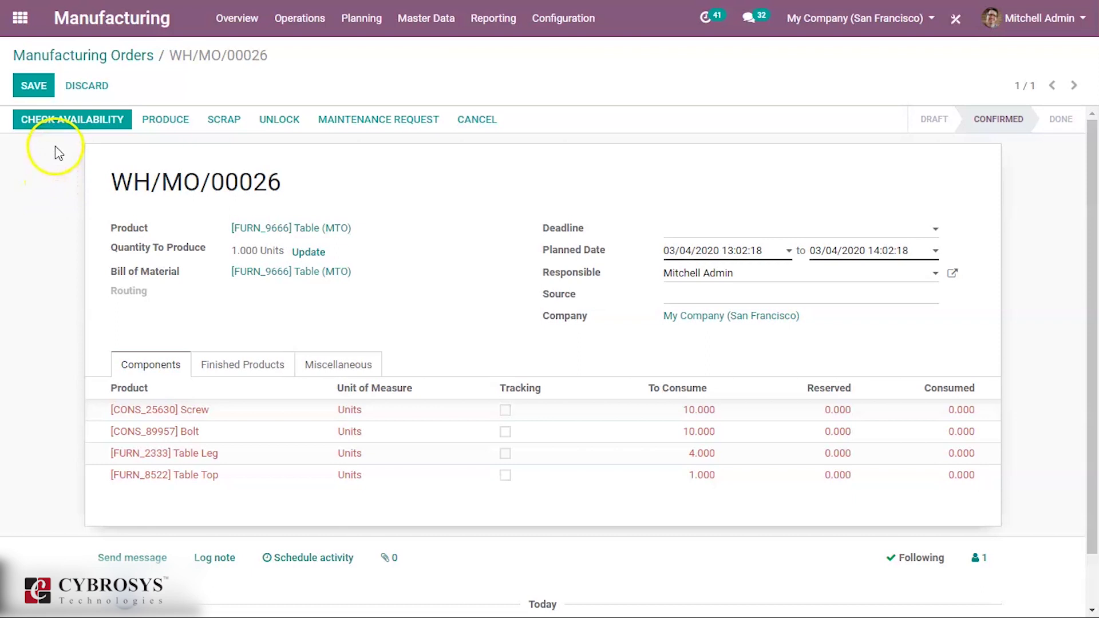
{"action": "left_click", "coordinate": [58, 120]}
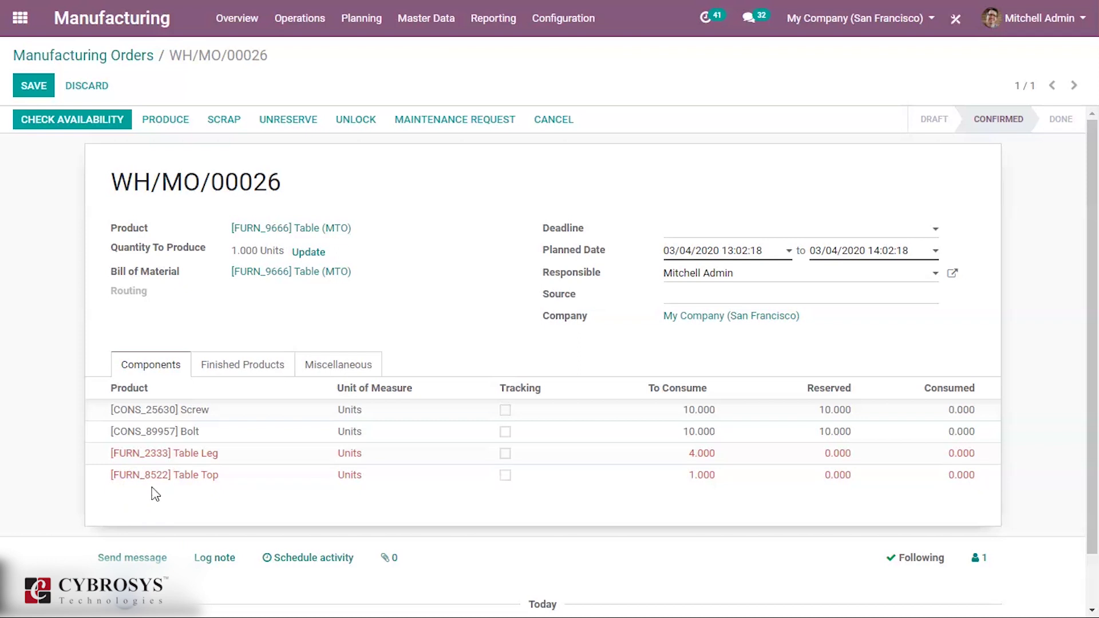
- Open the Table Leg manufacturing order sourced from the Table (MTO) order and check its component availability
{"action": "left_click", "coordinate": [104, 56]}
{"action": "left_click", "coordinate": [179, 186]}
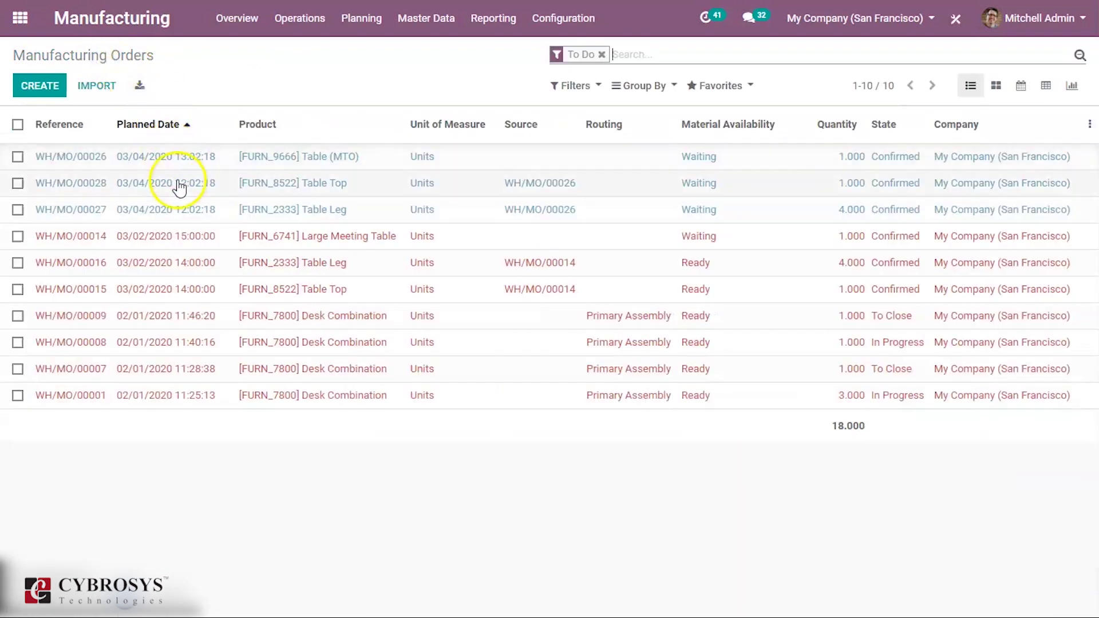
{"action": "left_click", "coordinate": [211, 211]}
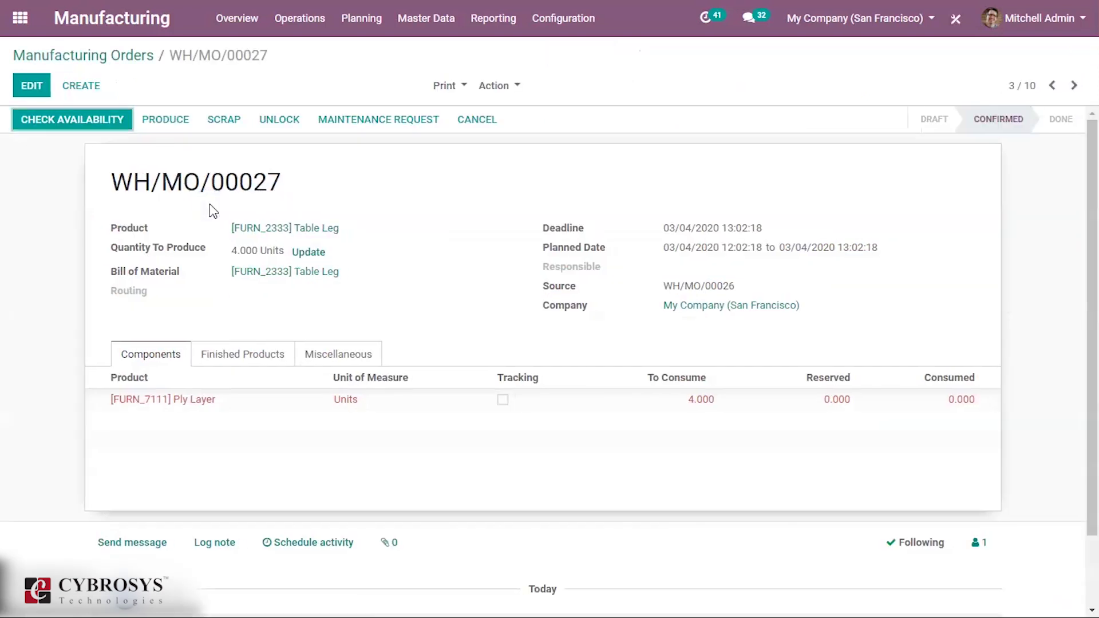
{"action": "left_click", "coordinate": [97, 127]}
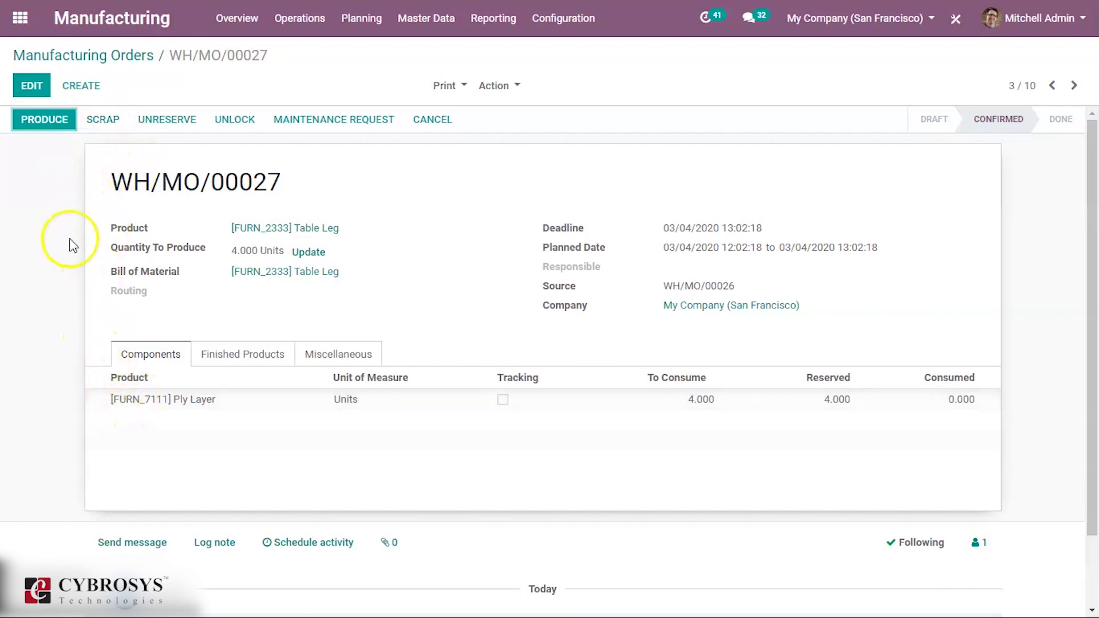
- Produce 4 units of Table Leg, consuming 4 Ply Layer units, and mark the manufacturing order as done
{"action": "left_click", "coordinate": [44, 121]}
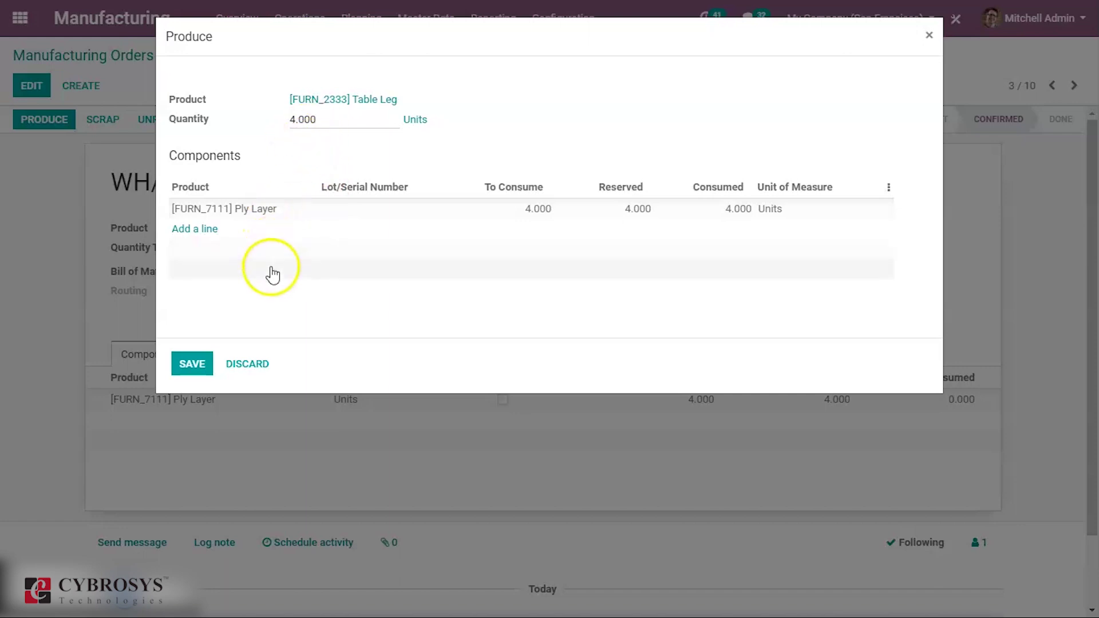
{"action": "left_click", "coordinate": [195, 364]}
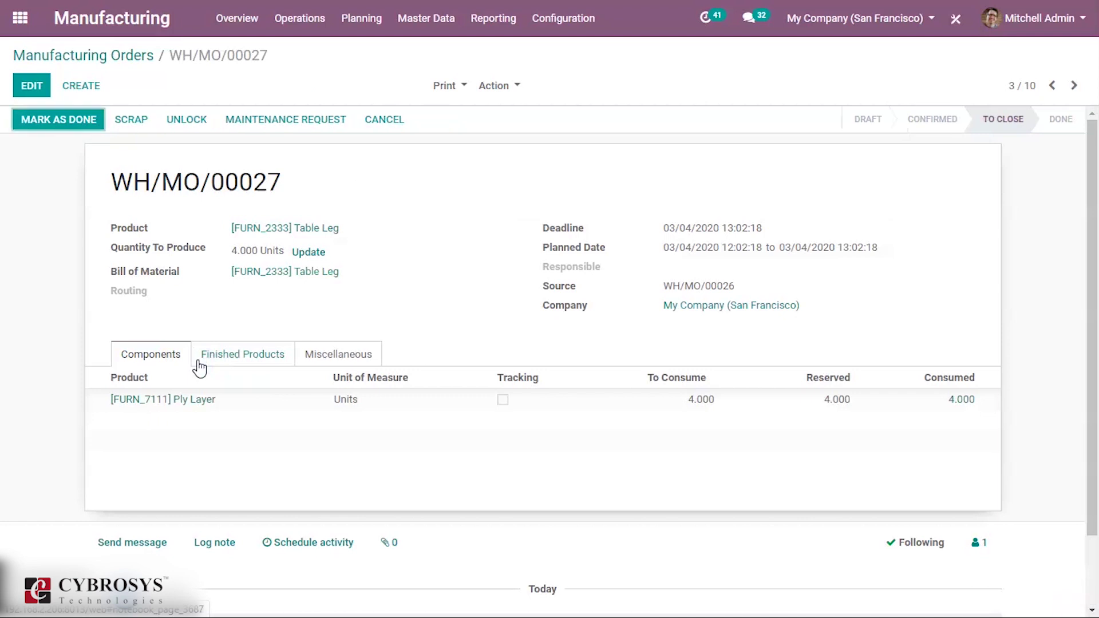
{"action": "left_click", "coordinate": [67, 123]}
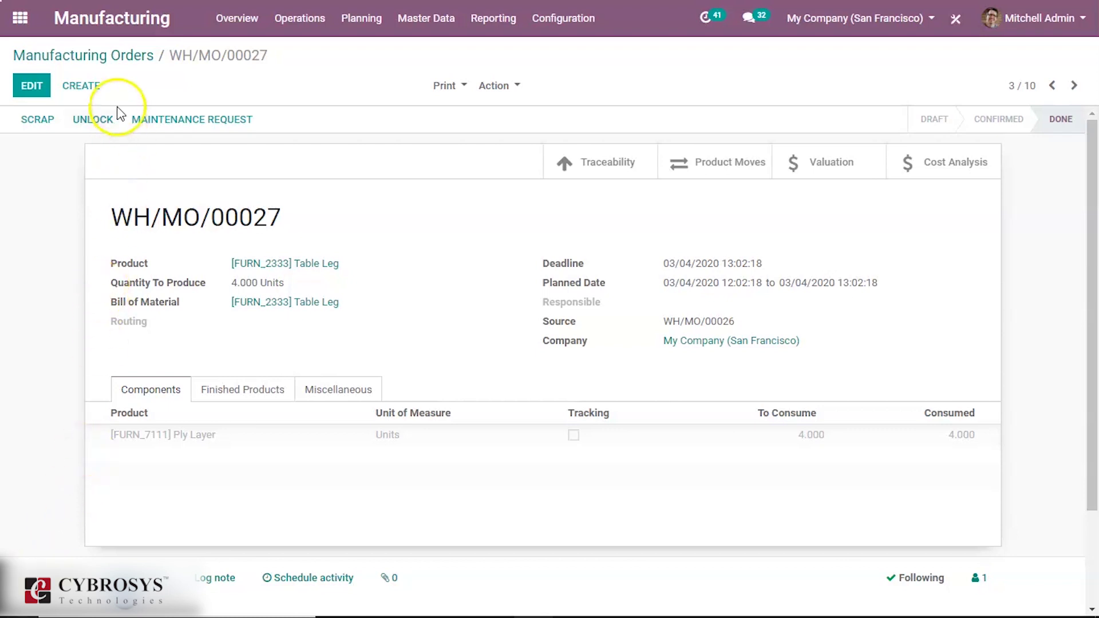
- Open the Table Top manufacturing order sourced from the Table (MTO) order and check its component availability
{"action": "left_click", "coordinate": [116, 55]}
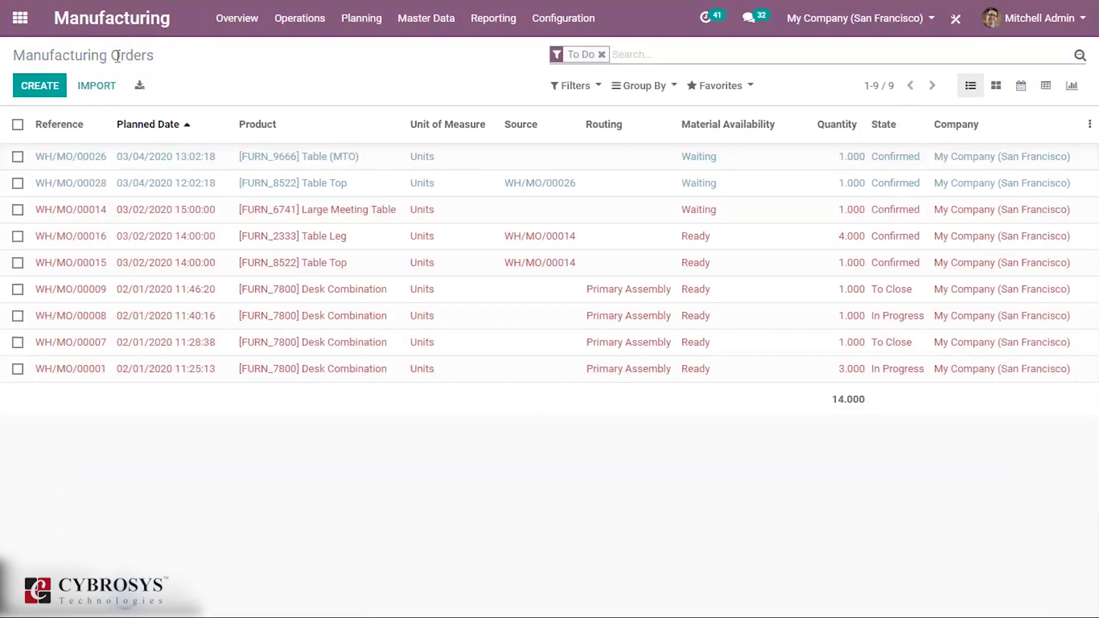
{"action": "left_click", "coordinate": [175, 184]}
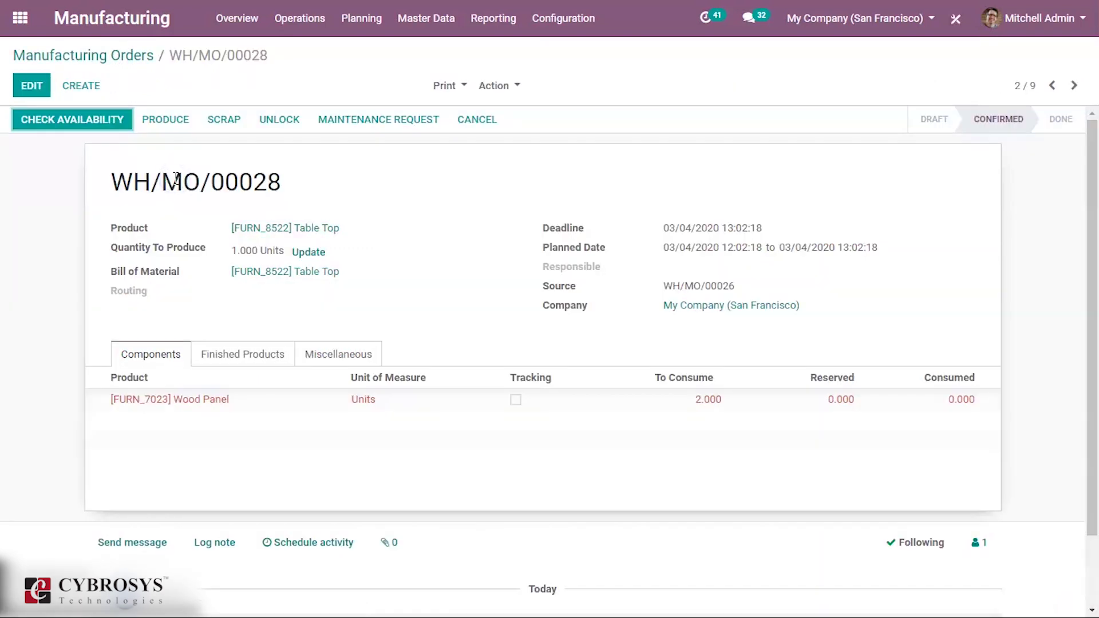
{"action": "left_click", "coordinate": [97, 125]}
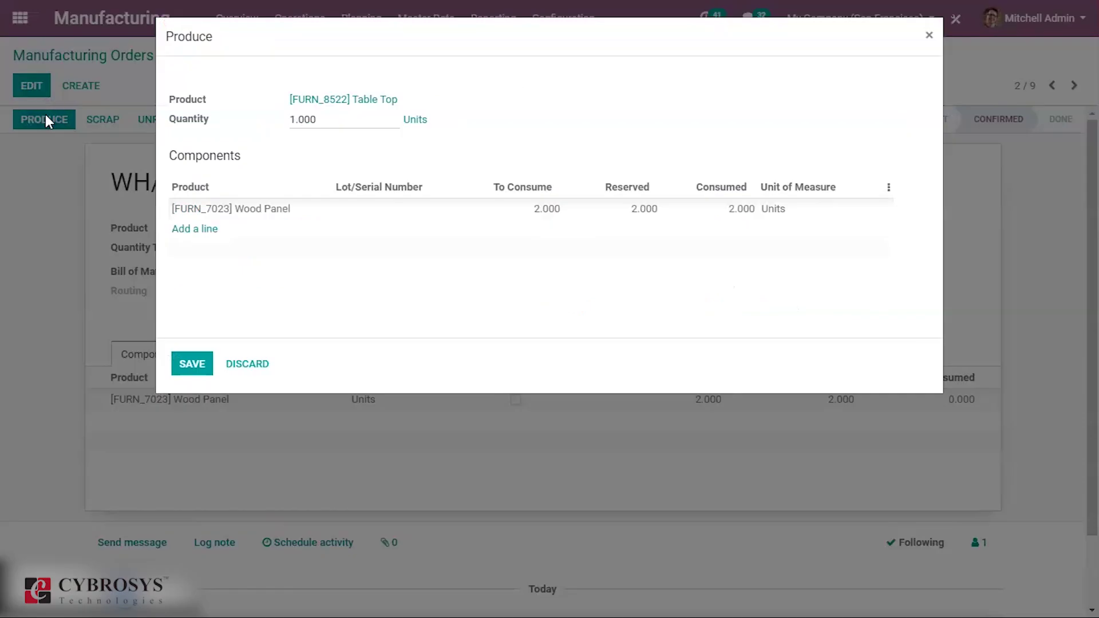
- Produce 1 unit of Table Top, consuming 2 Wood Panel units, and mark the manufacturing order as done
{"action": "left_click", "coordinate": [158, 214]}
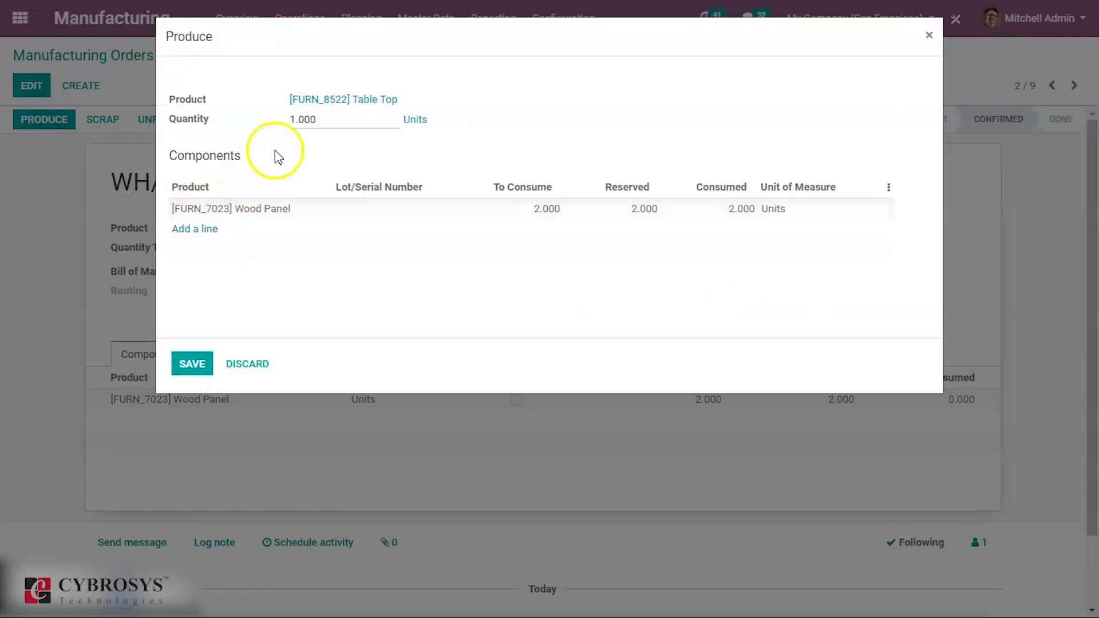
{"action": "left_click", "coordinate": [192, 364]}
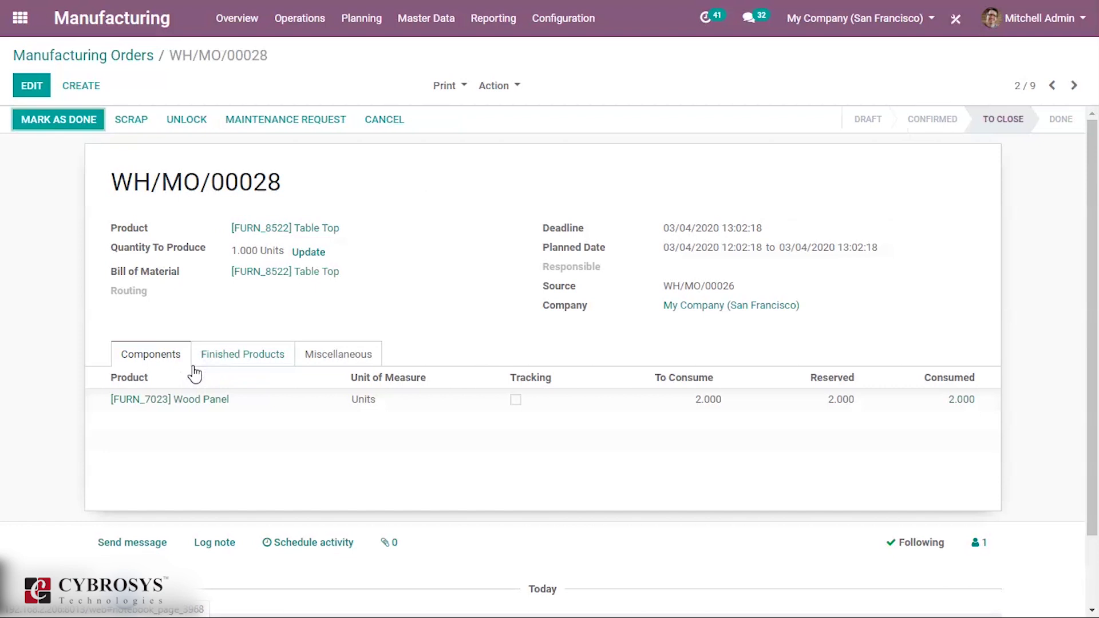
{"action": "left_click", "coordinate": [69, 130]}
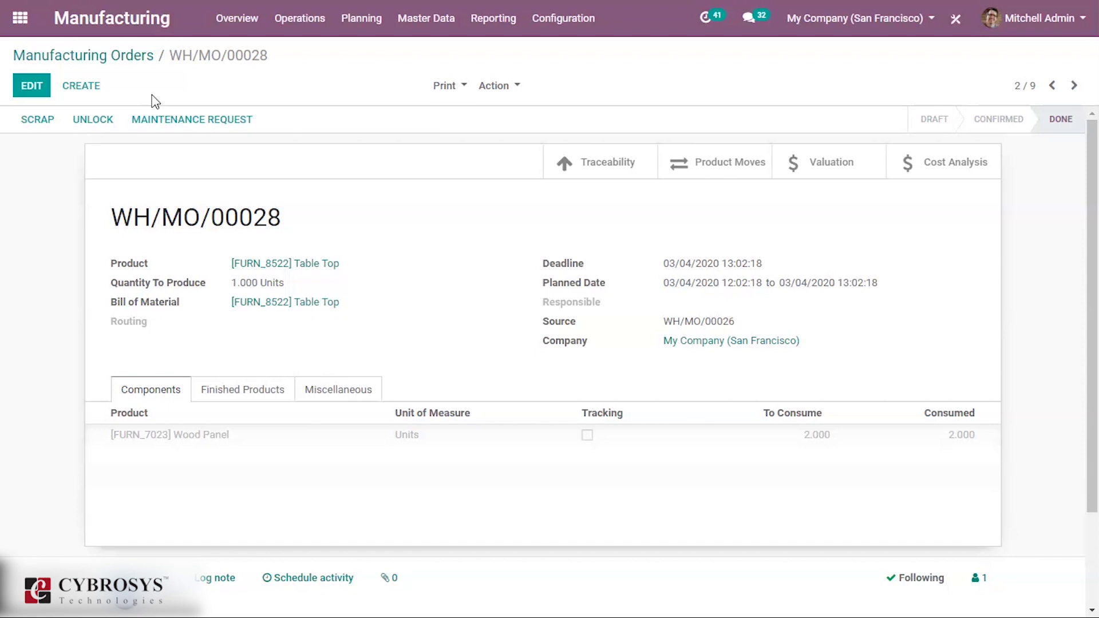
- Return to the Table (MTO) manufacturing order, produce 1 unit with all its components, and mark the order as done
{"action": "left_click", "coordinate": [128, 56]}
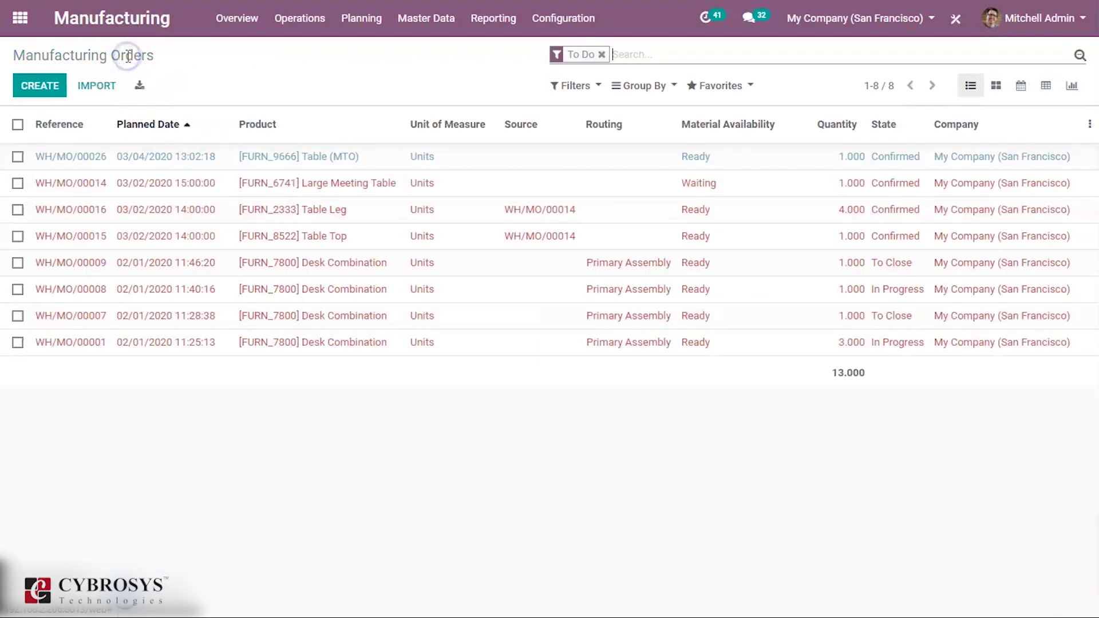
{"action": "left_click", "coordinate": [164, 165]}
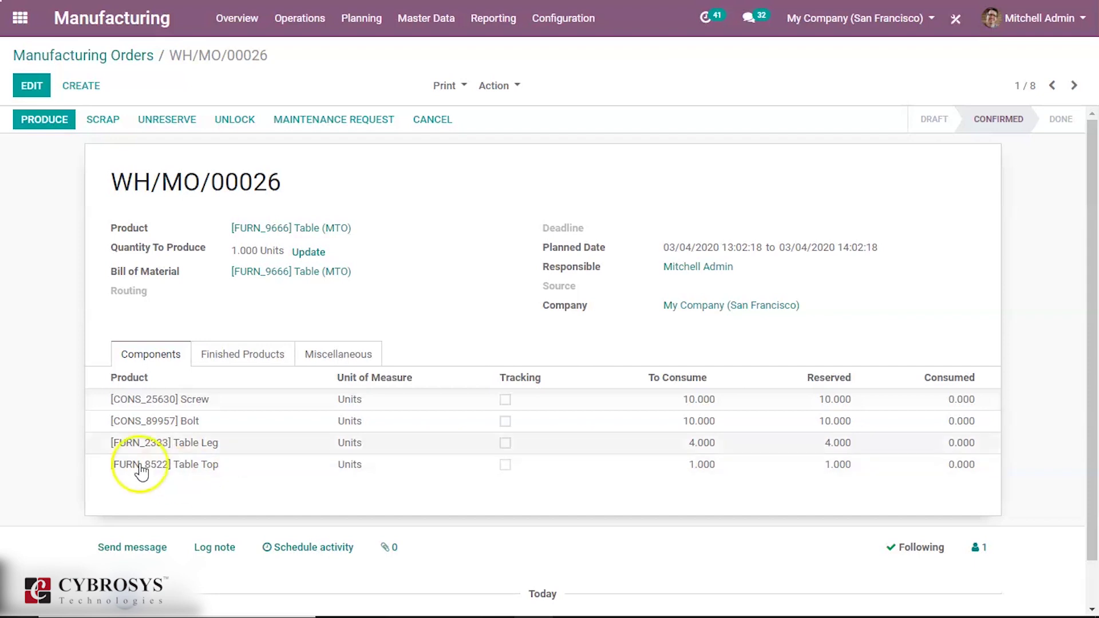
{"action": "left_click", "coordinate": [44, 122]}
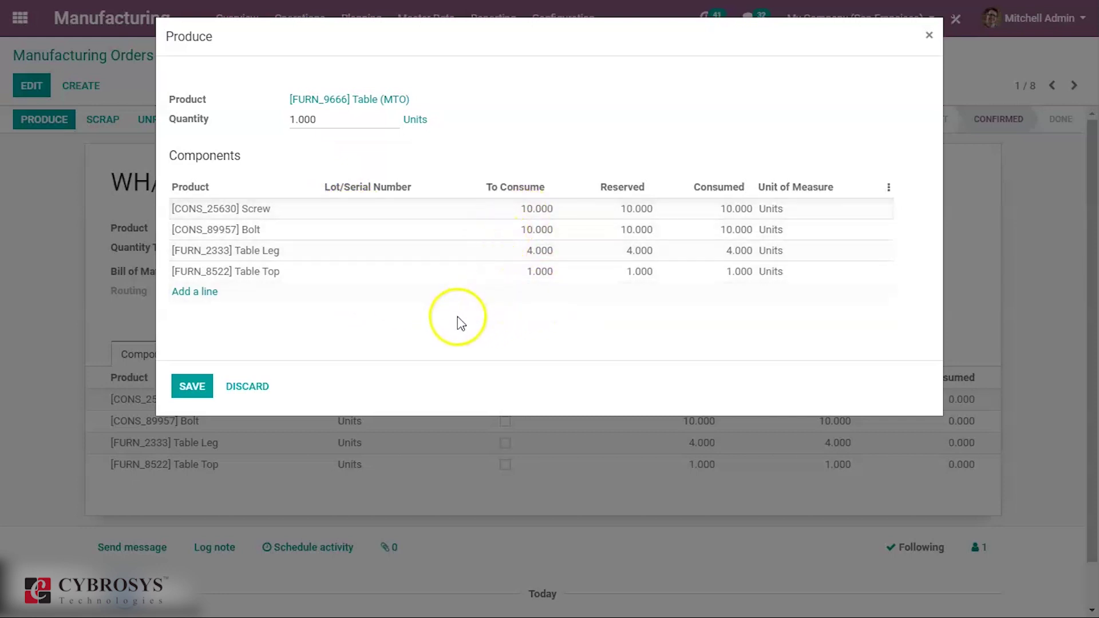
{"action": "left_click", "coordinate": [204, 384]}
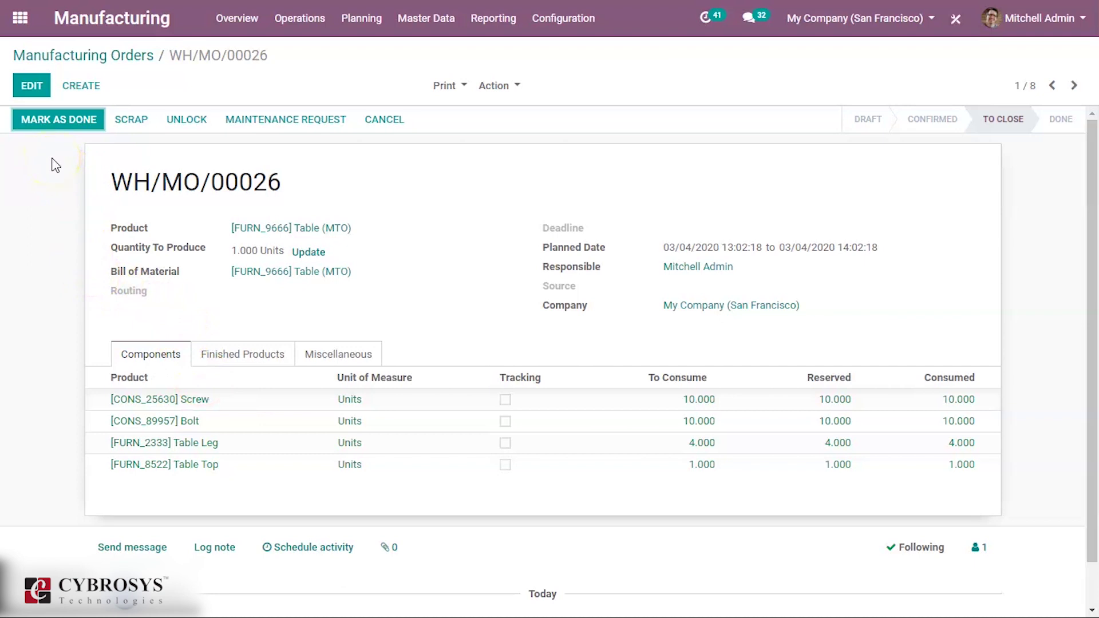
{"action": "left_click", "coordinate": [54, 120]}
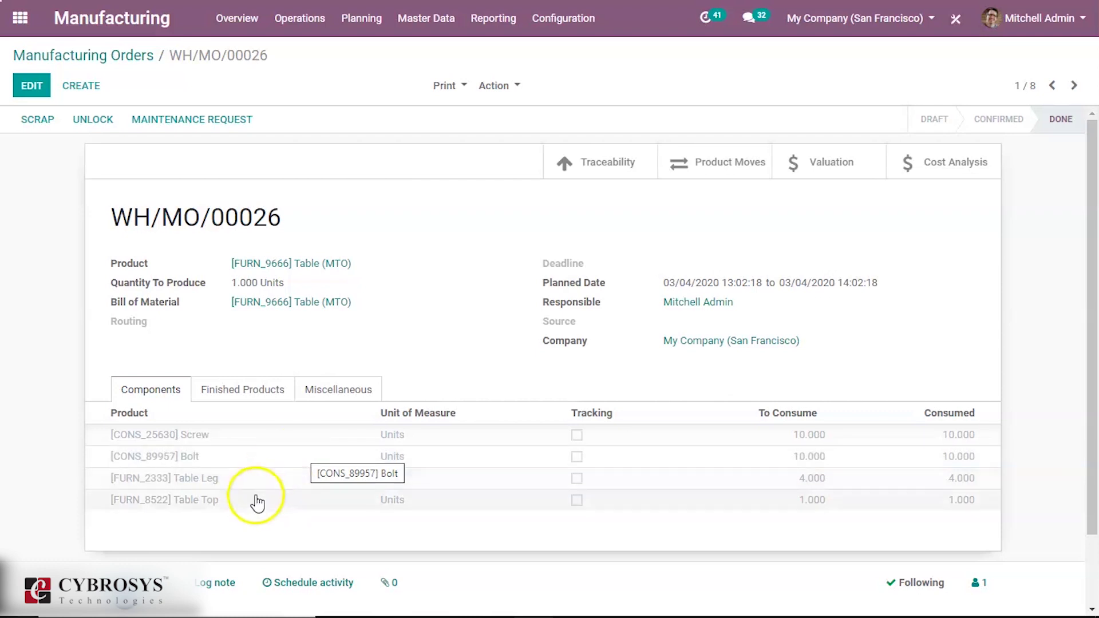
{"action": "left_click", "coordinate": [150, 562]}
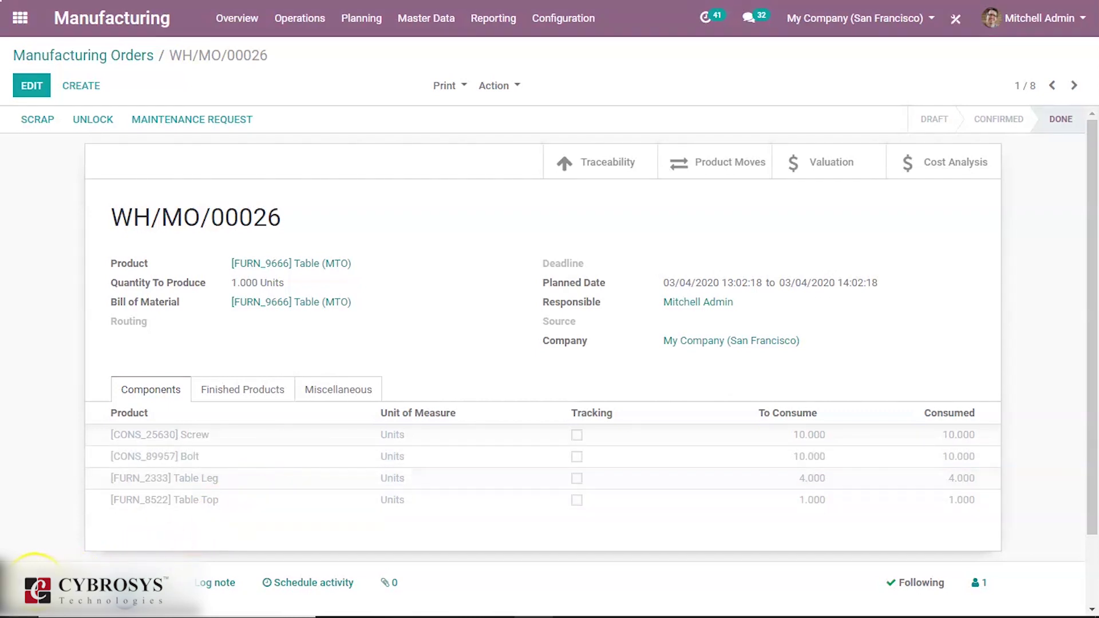